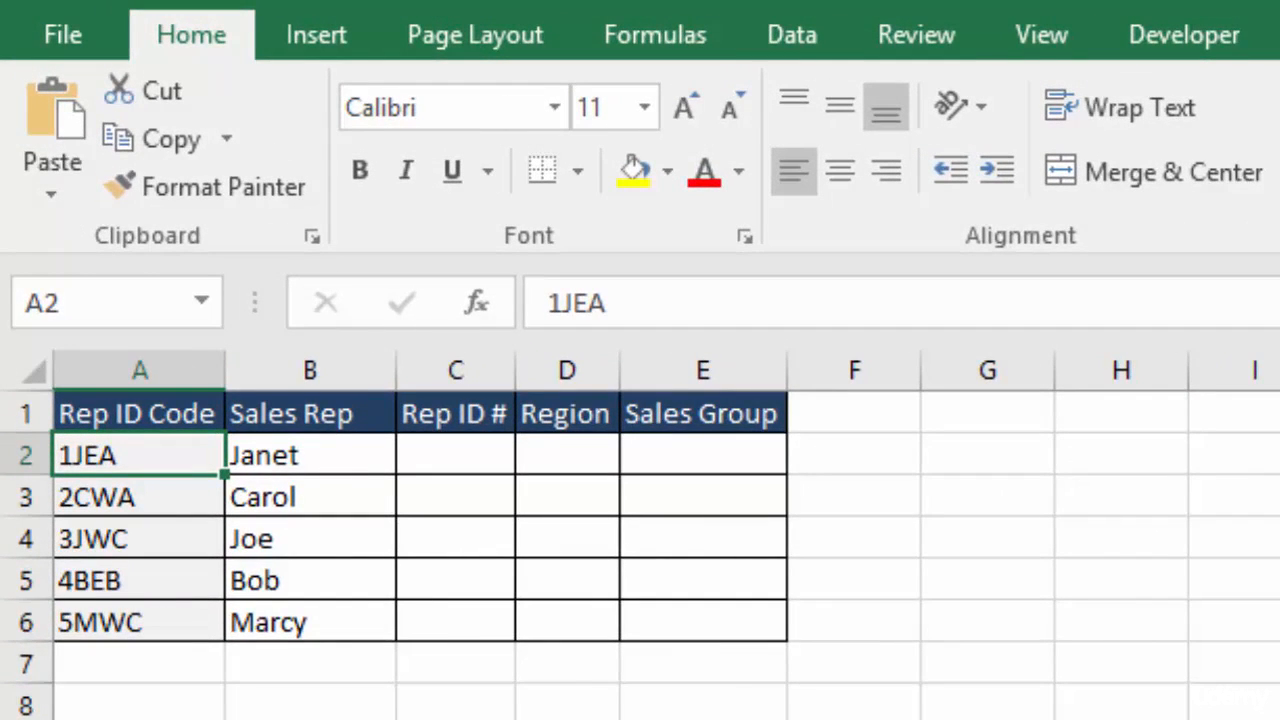
left_click(323, 374)
left_click(140, 371, "shift")
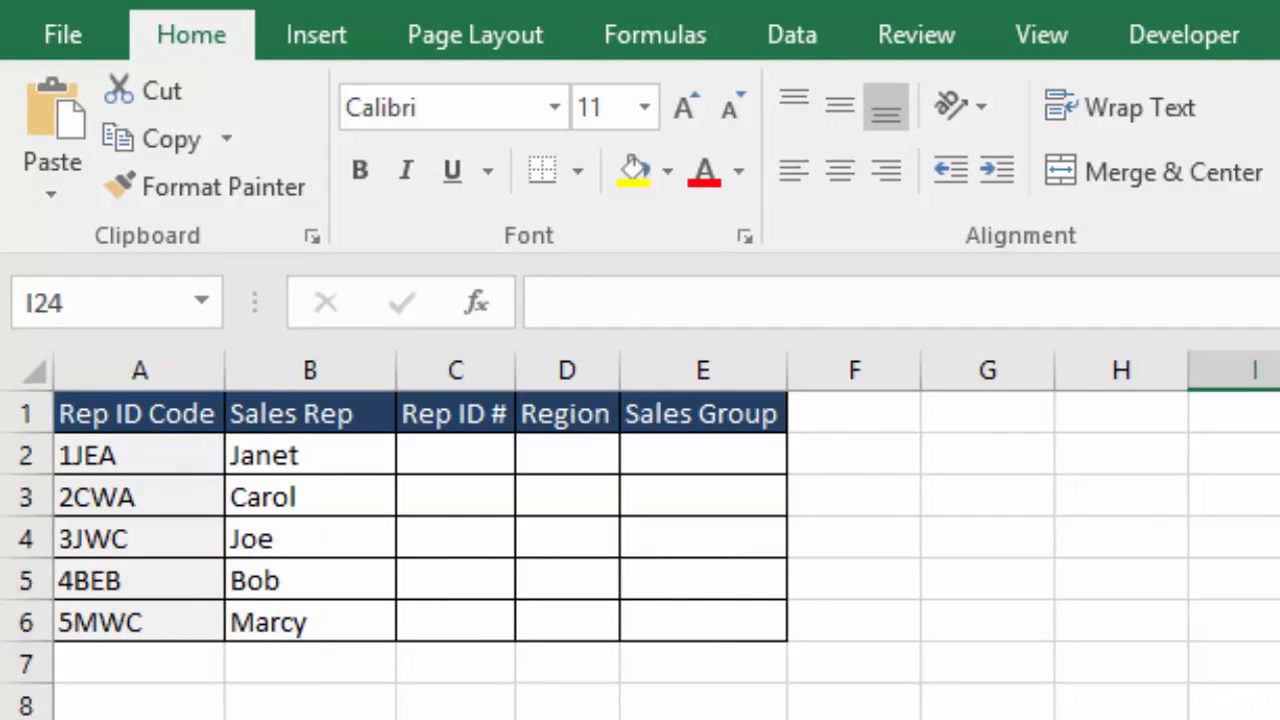
left_click(141, 371)
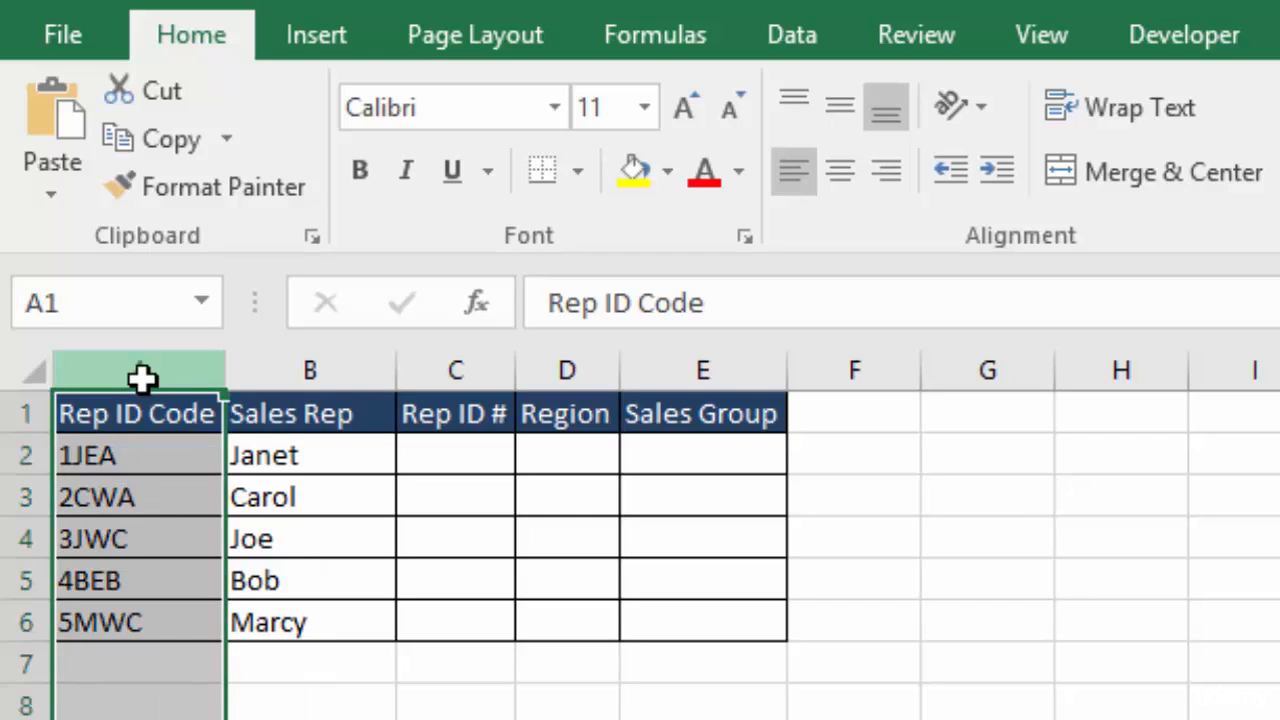
left_click(133, 457)
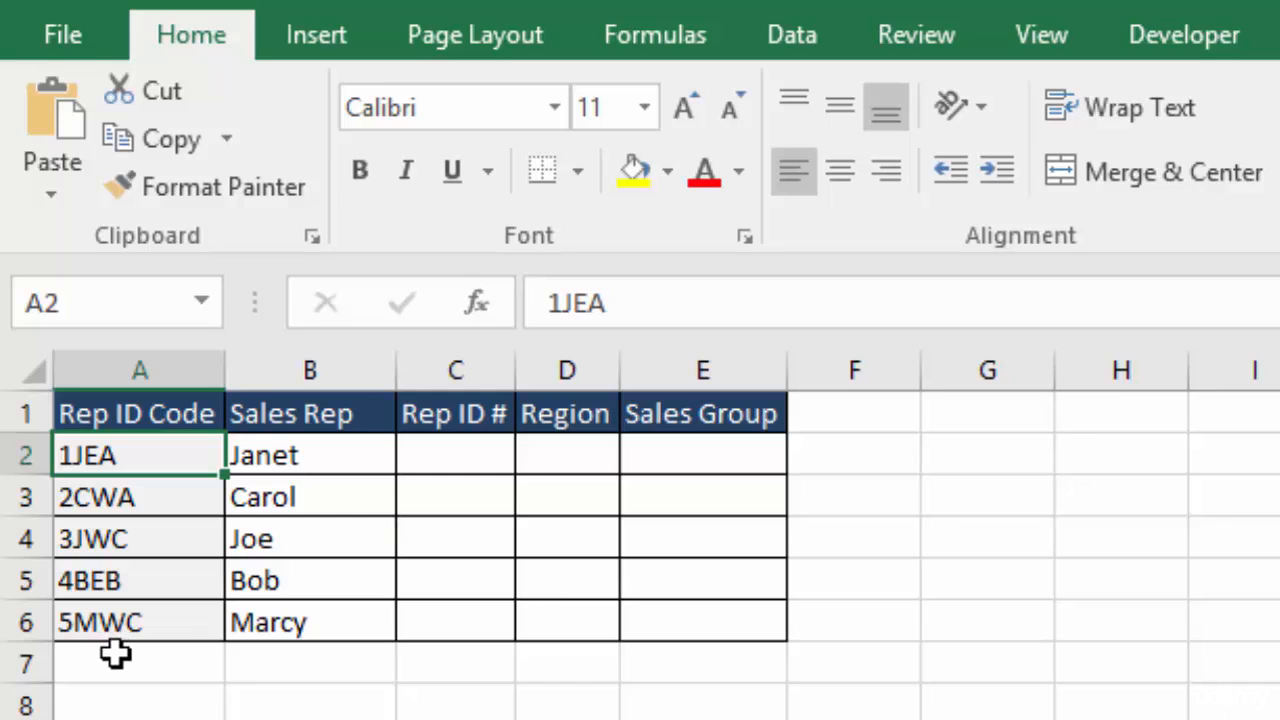
key("ctrl+End")
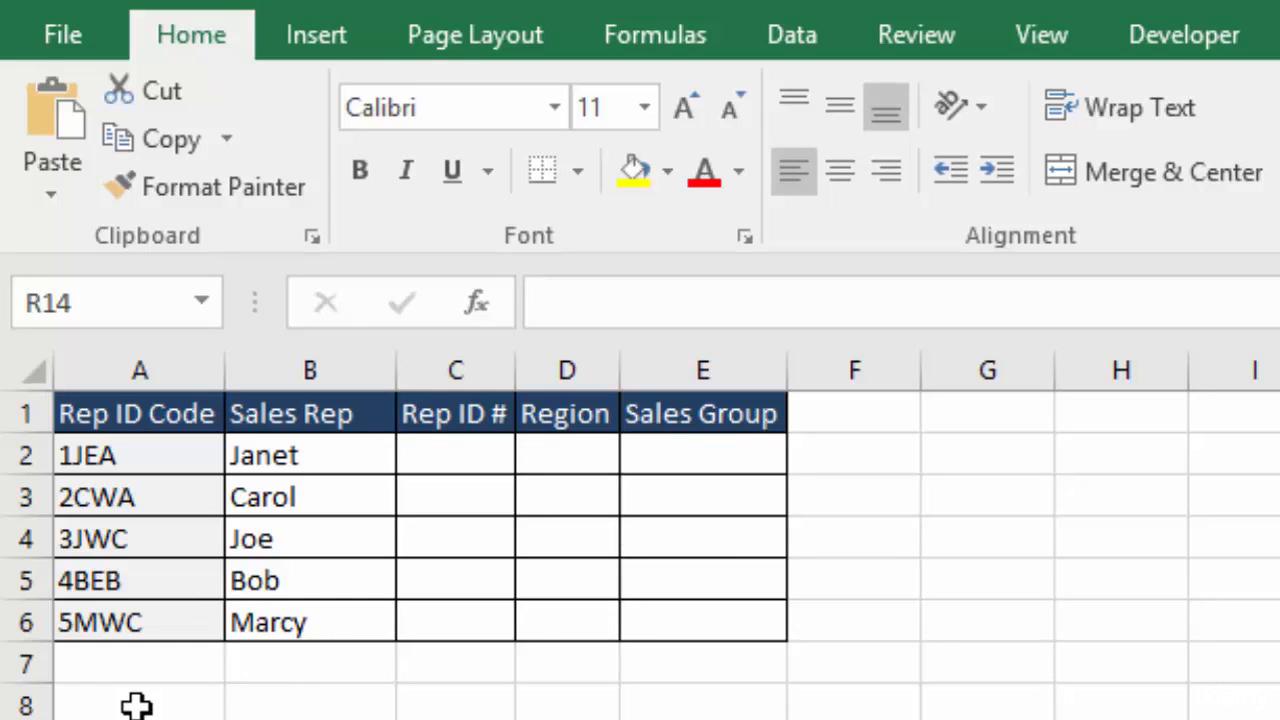
left_click(135, 705)
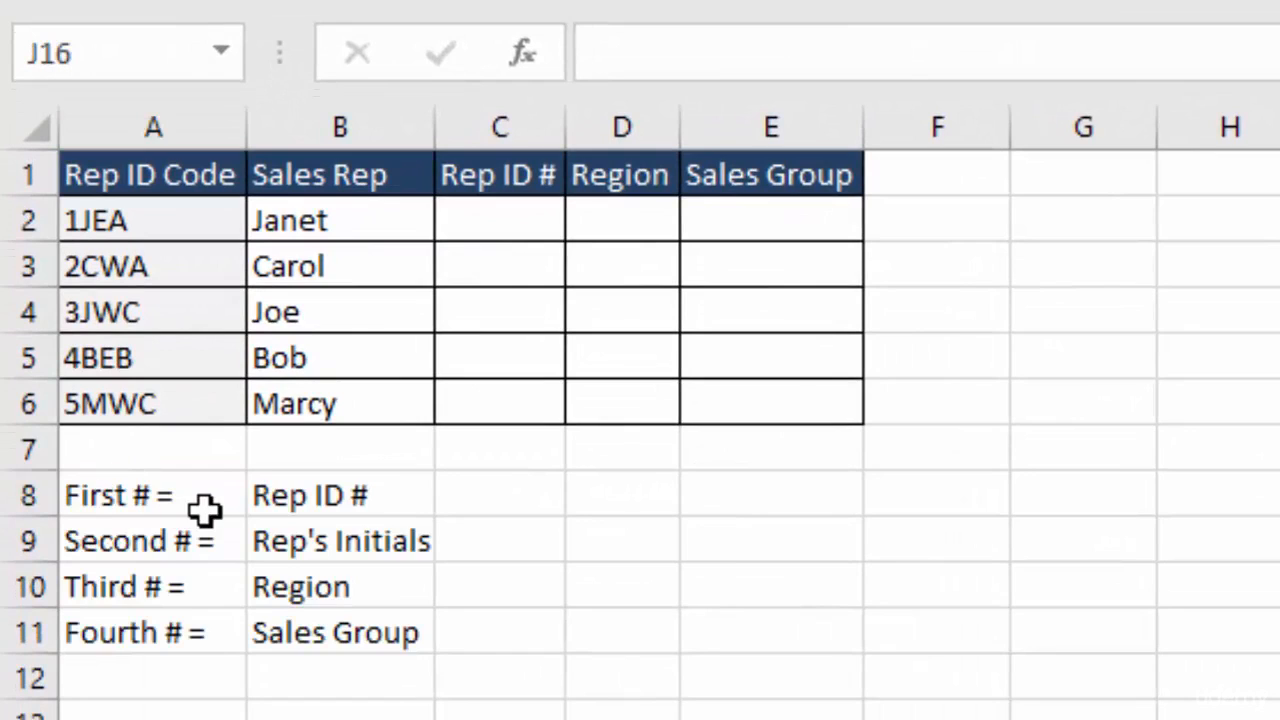
Step: Try inserting a space and a P before the final C of the code in A6, and remove each of them
left_click(107, 414)
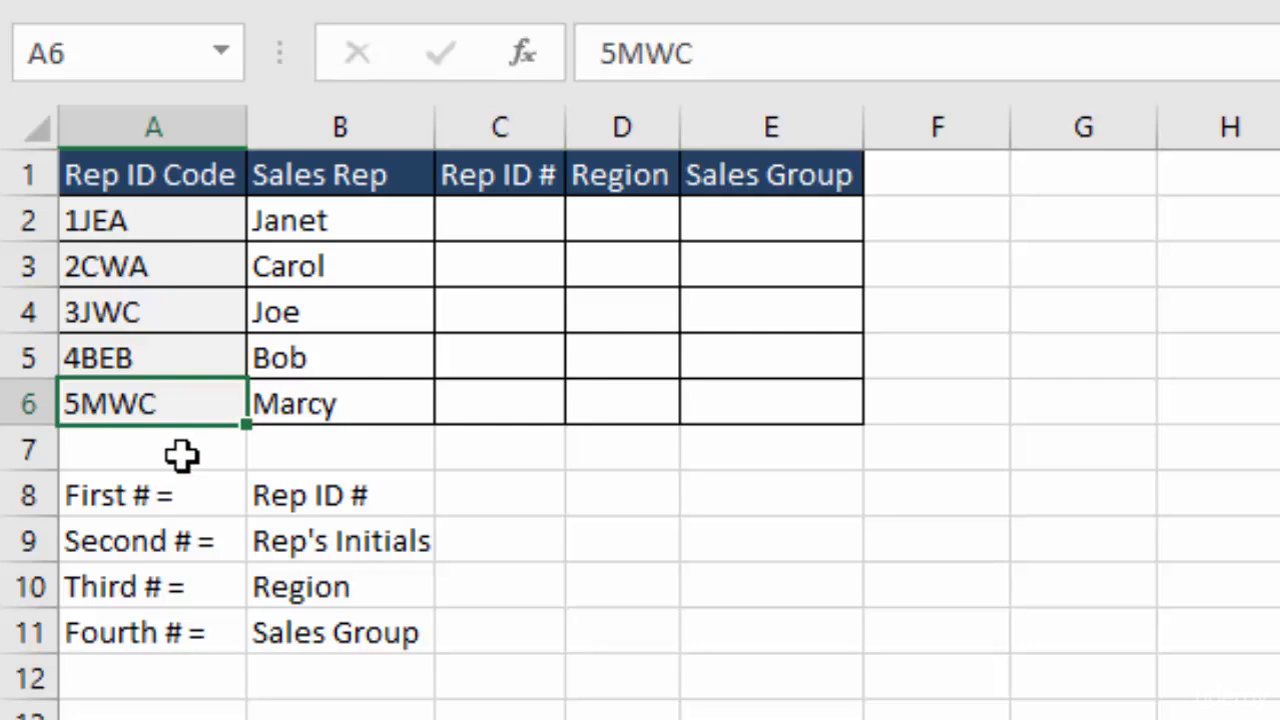
double_click(135, 405)
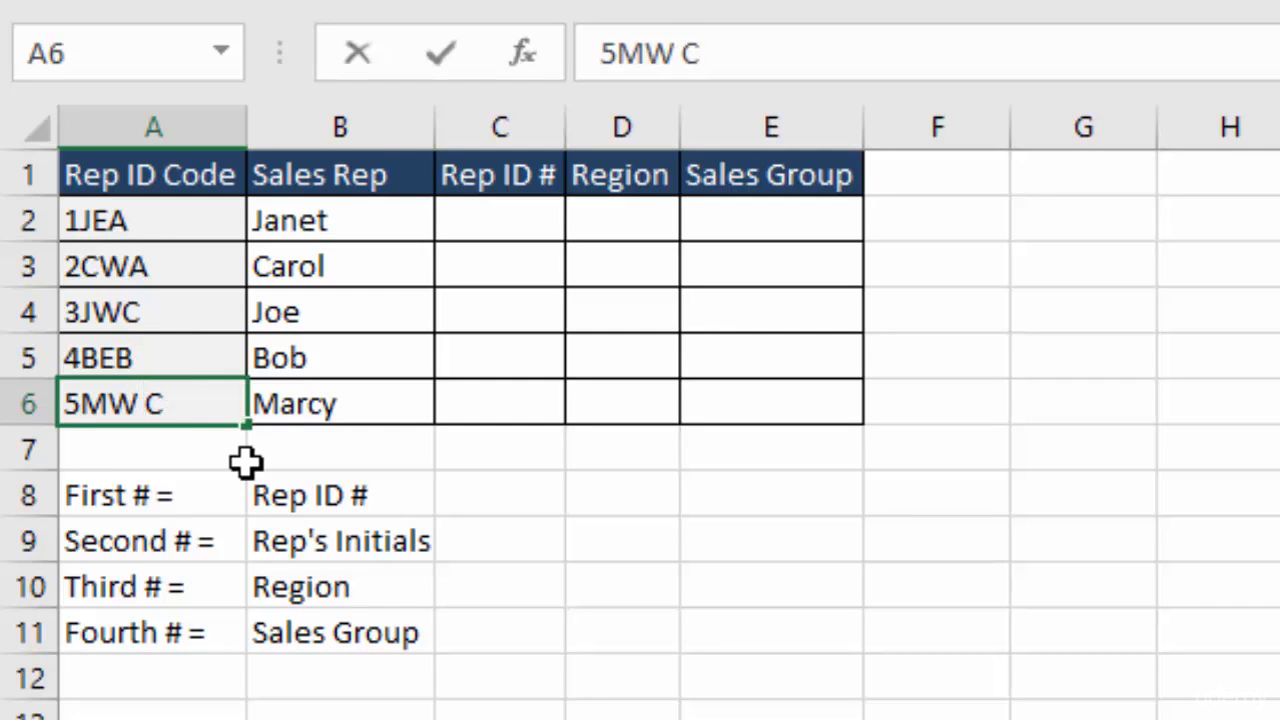
key("BackSpace")
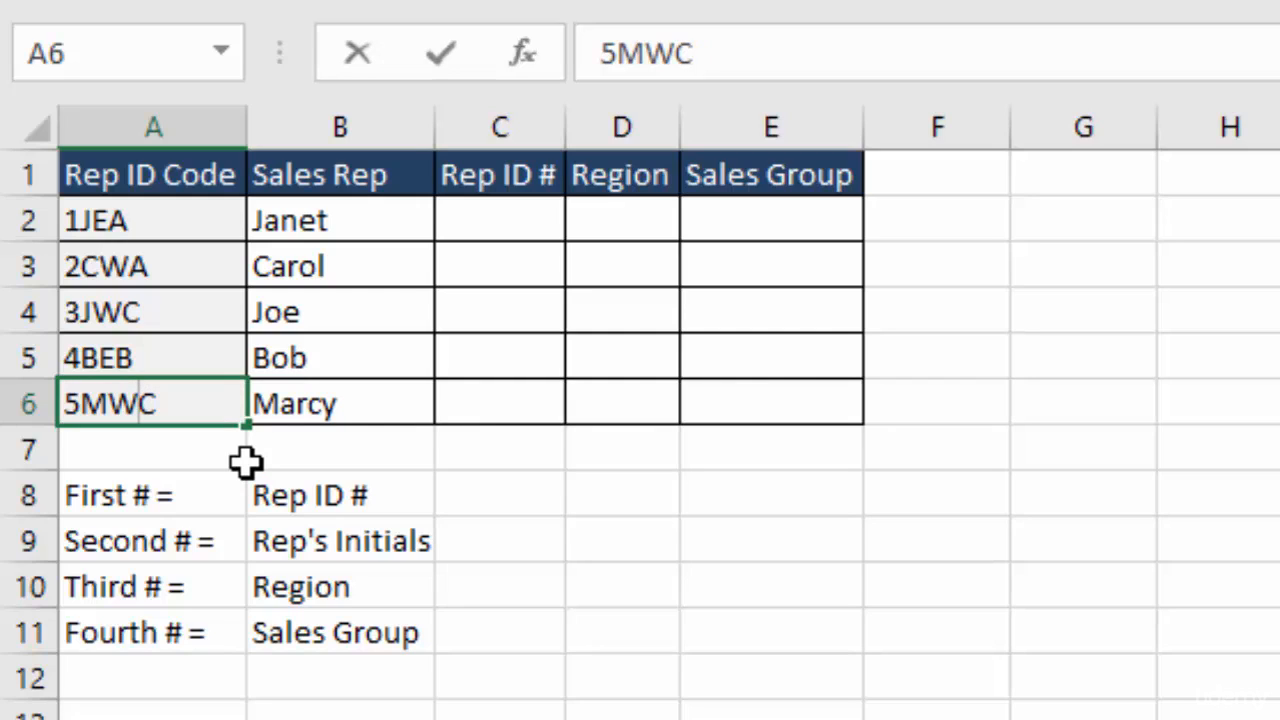
type("P")
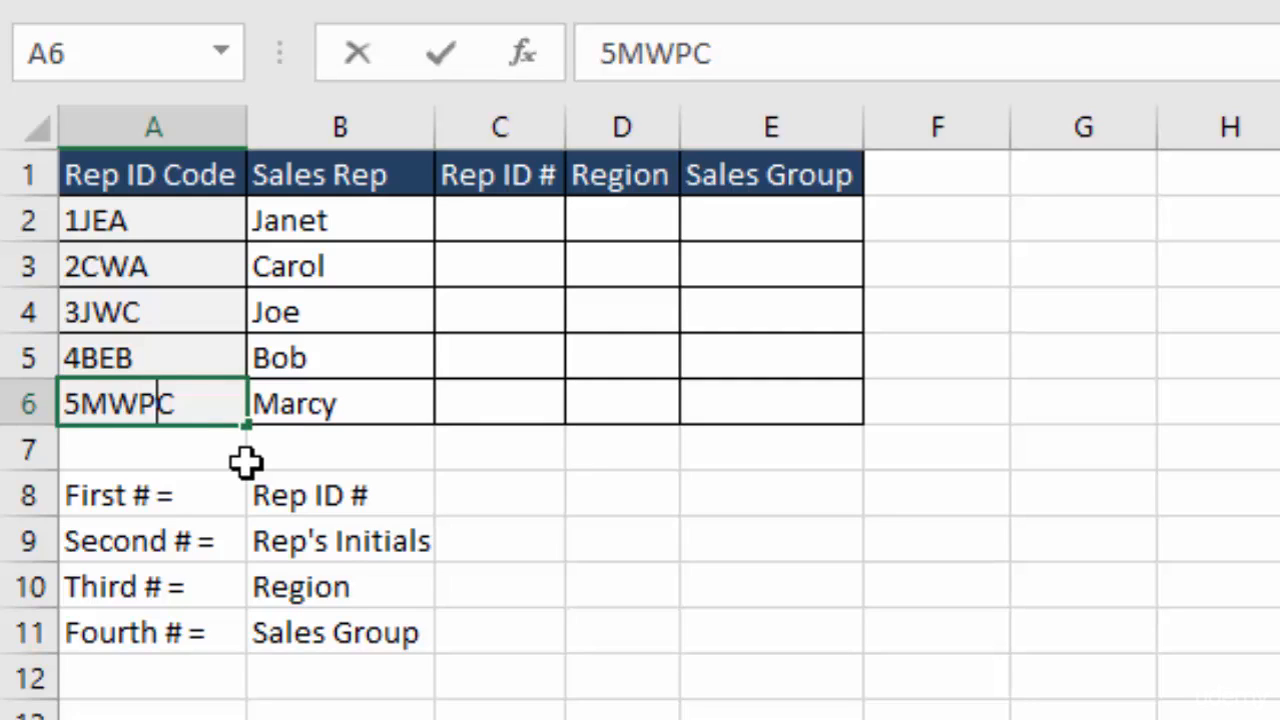
key("BackSpace")
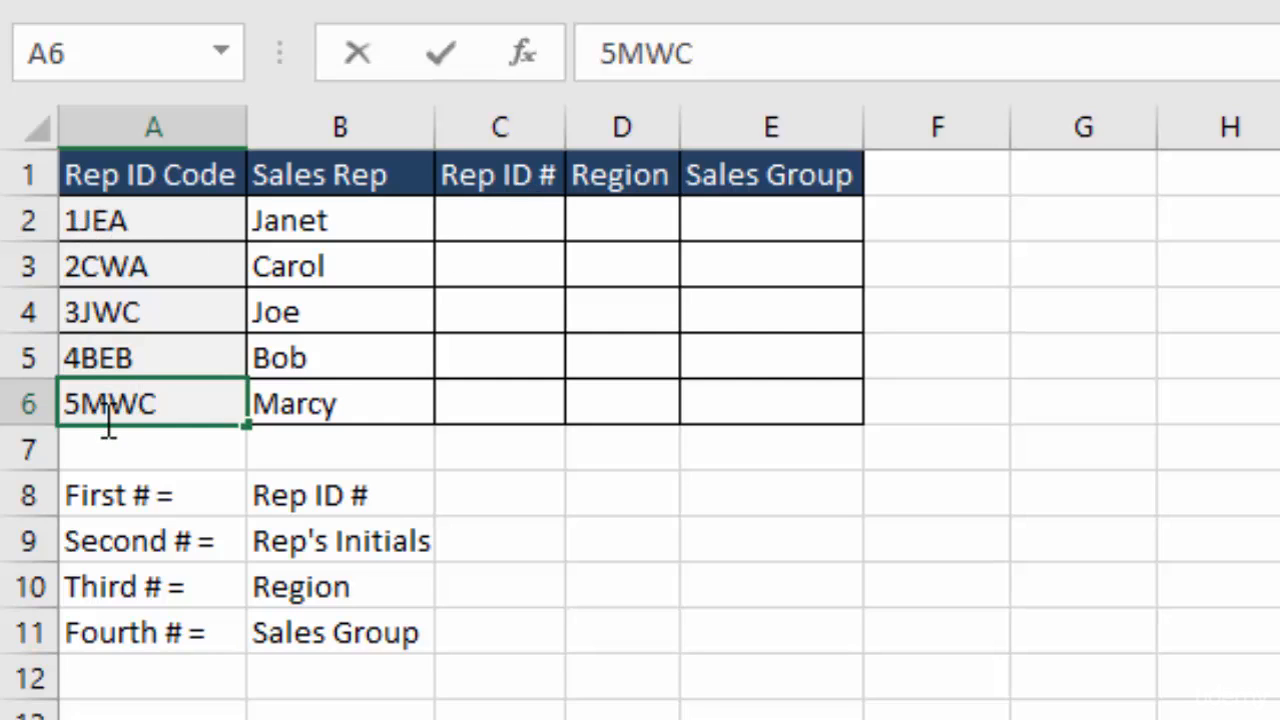
Step: Enter a LEFT text function in C2 that extracts 1 character from the Rep ID Code in A2
left_click(502, 217)
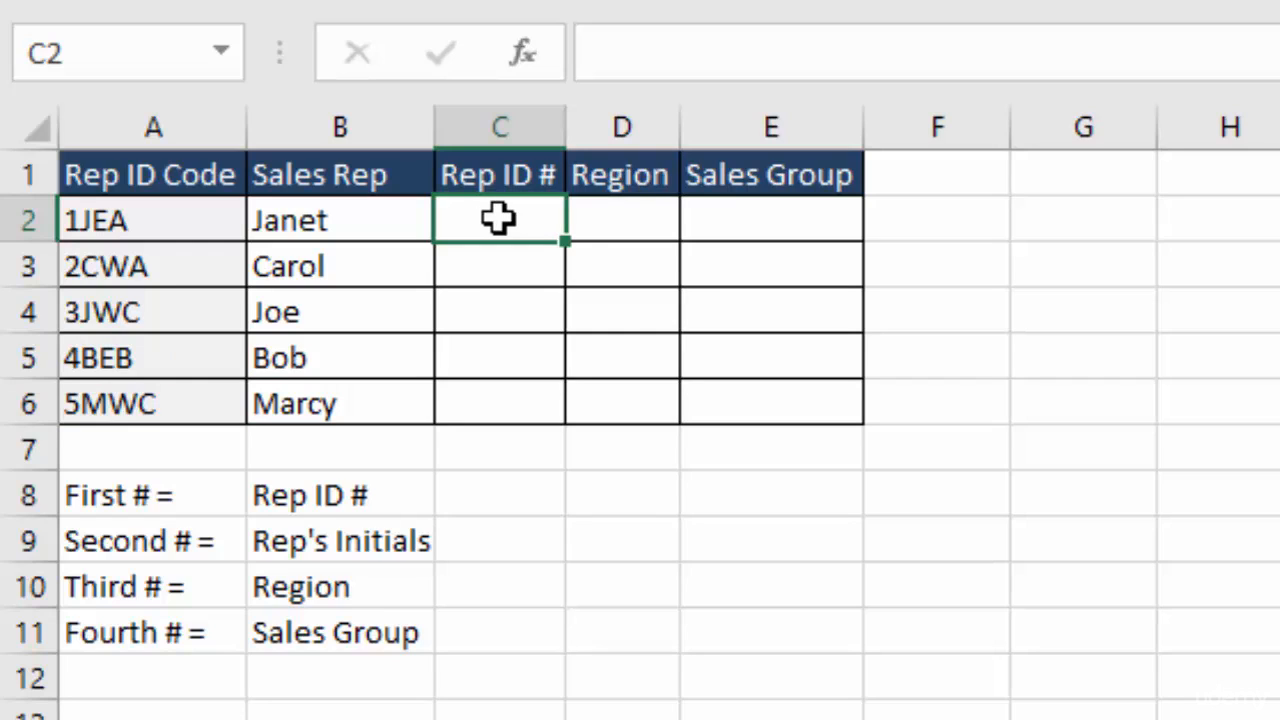
type("=")
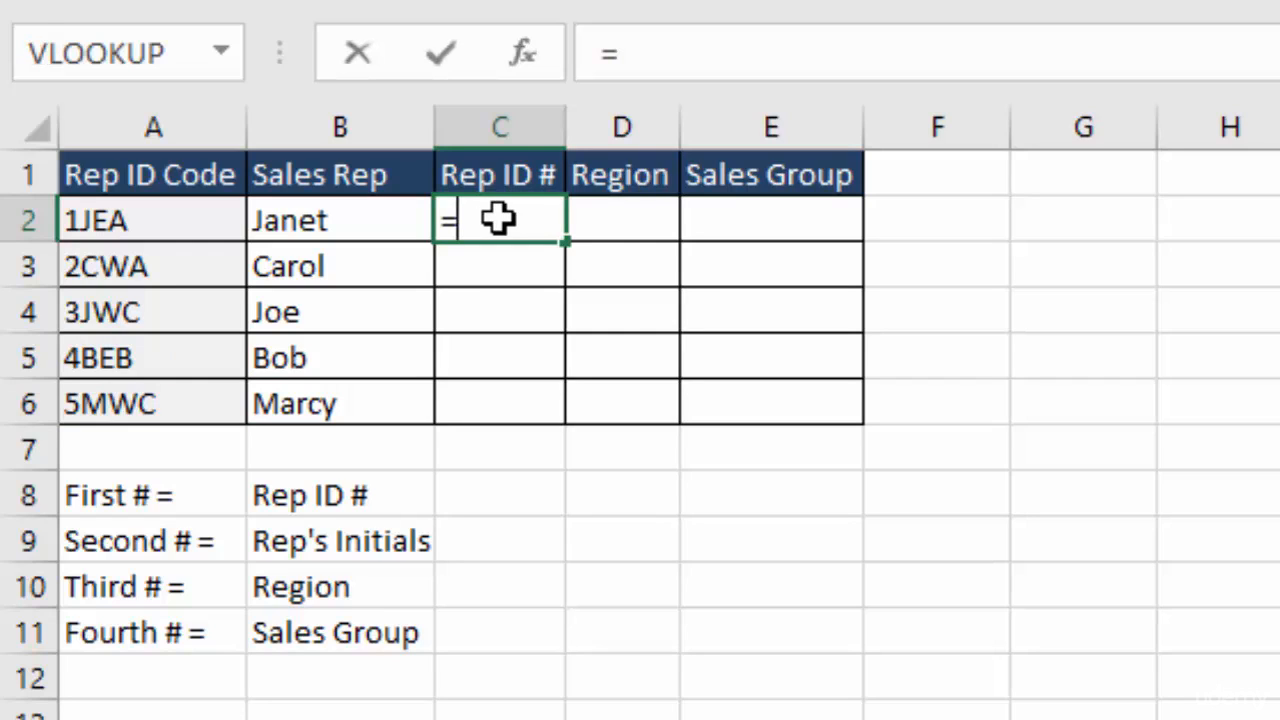
left_click(222, 54)
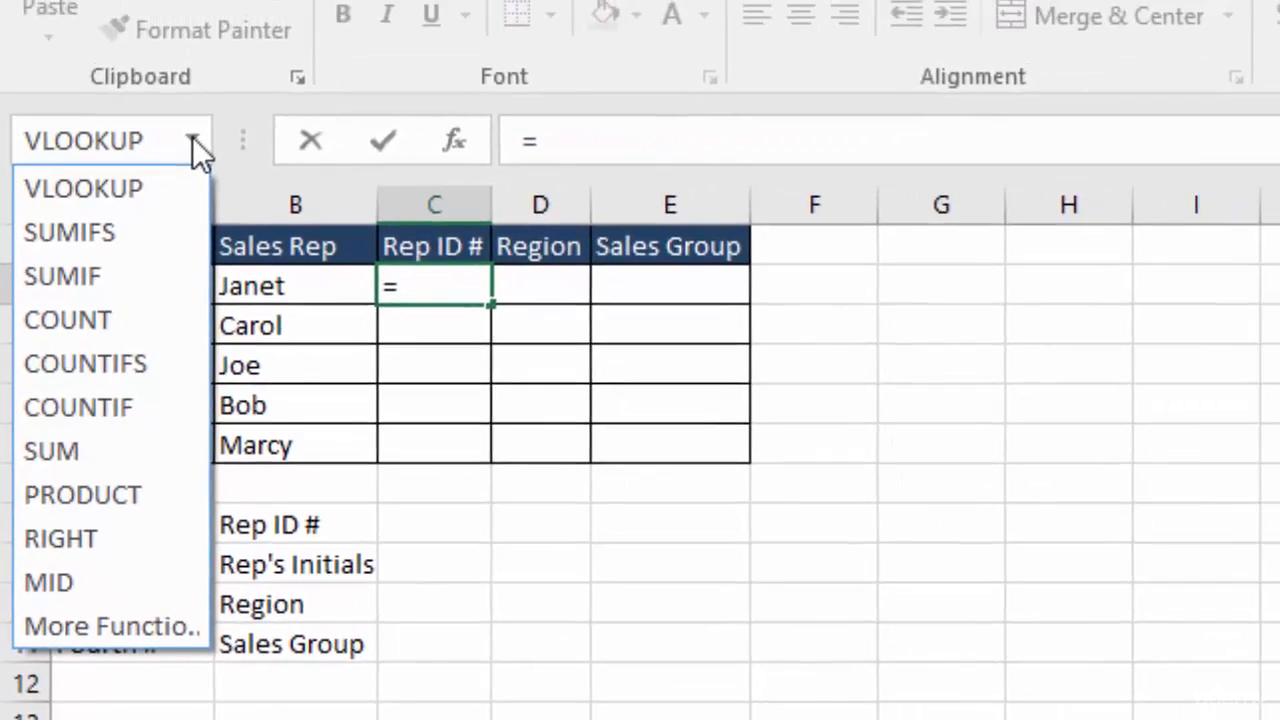
left_click(222, 54)
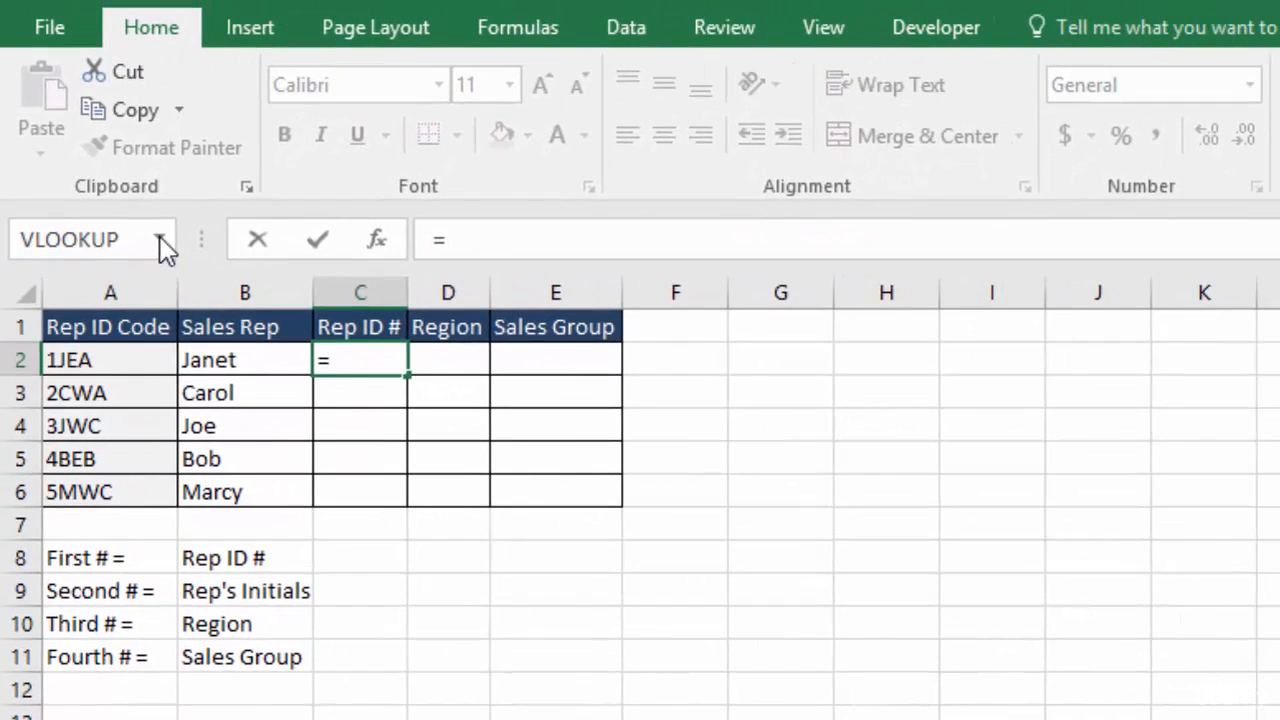
left_click(528, 38)
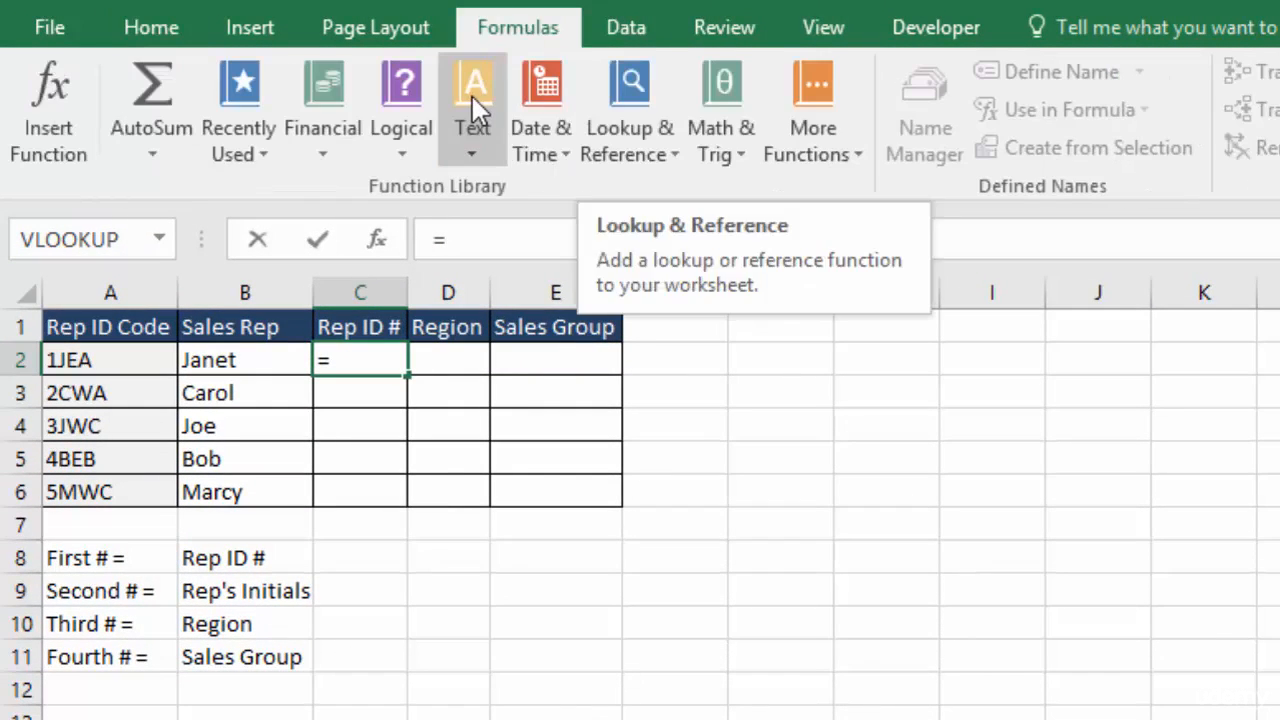
left_click(472, 96)
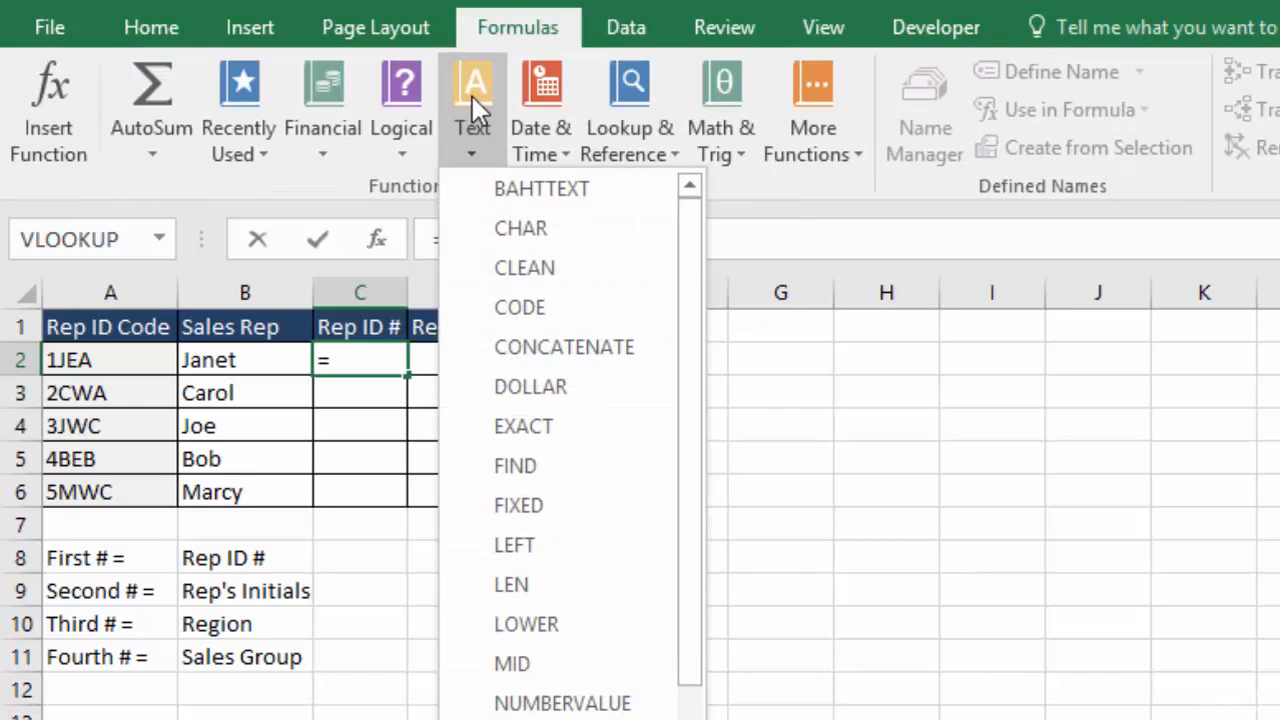
left_click(538, 551)
left_click_drag(1120, 712, 973, 424)
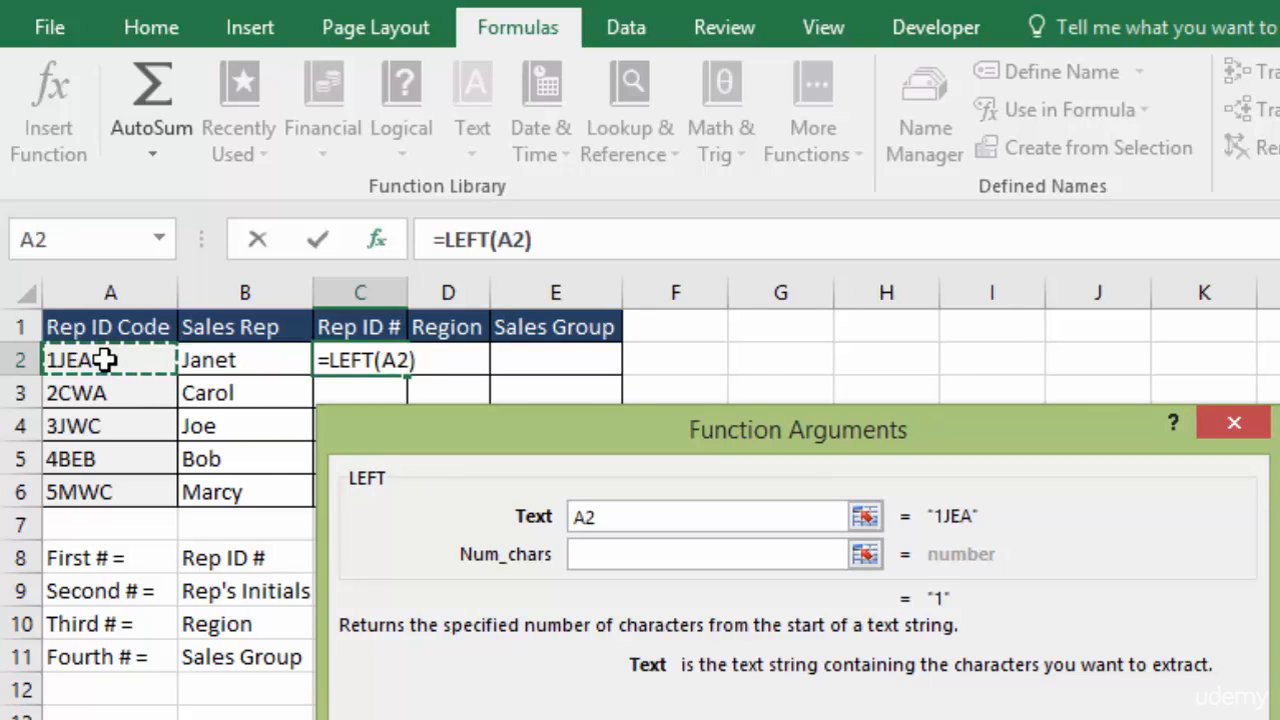
left_click(630, 552)
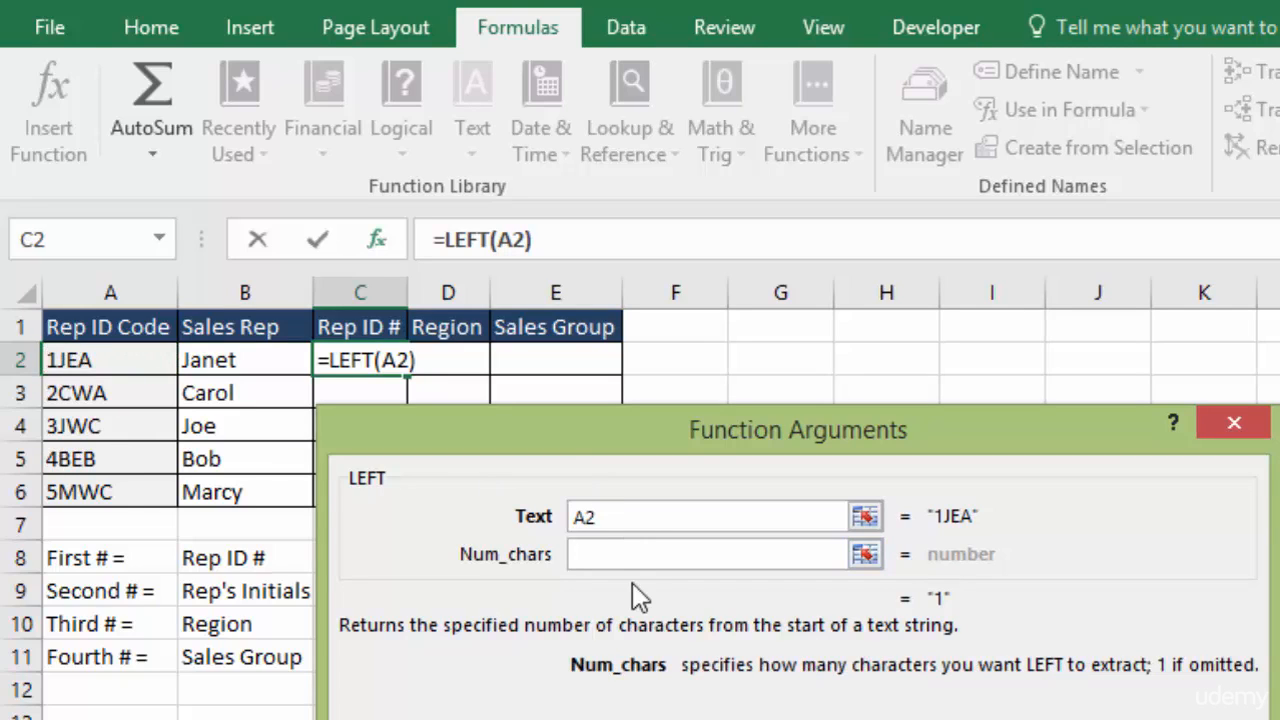
type("1")
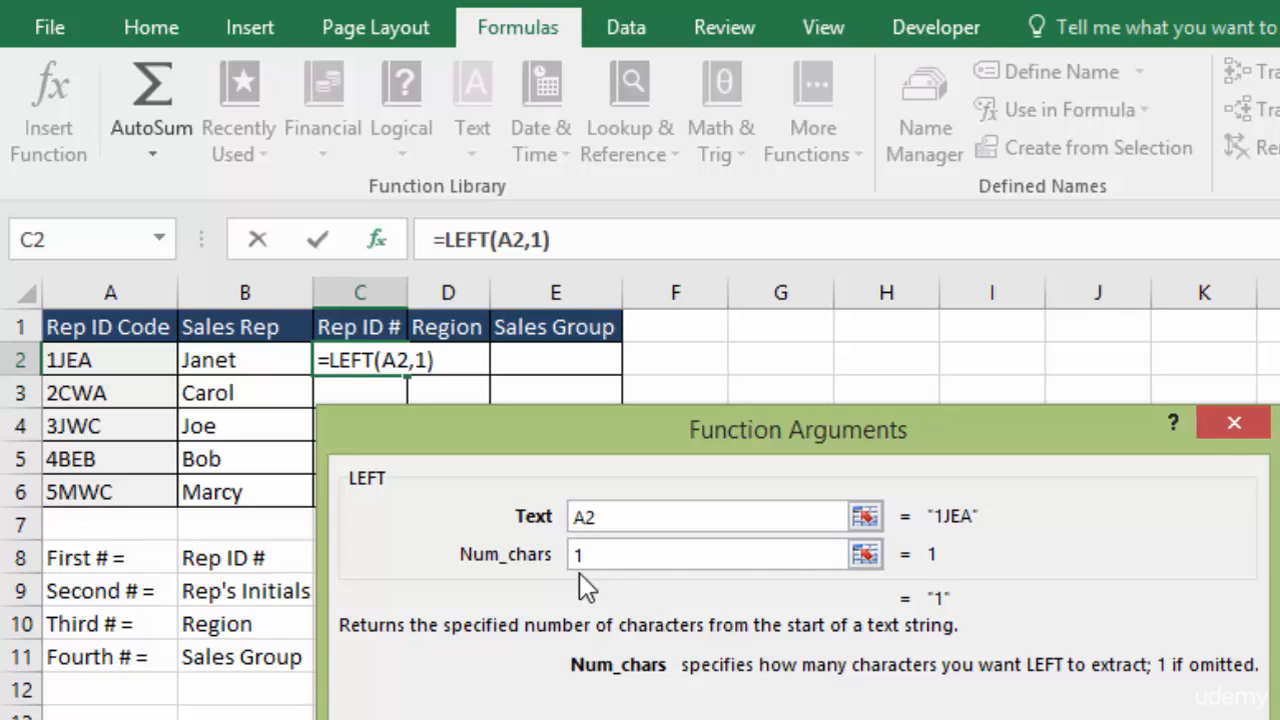
key("Return")
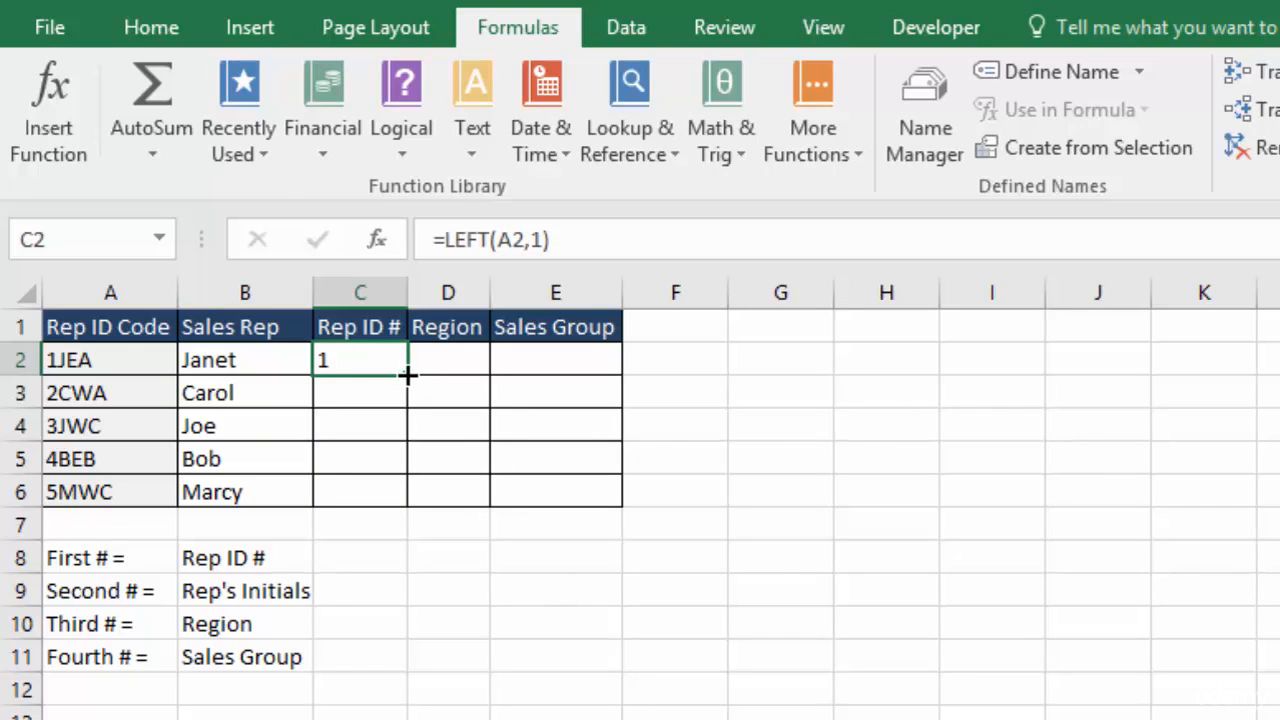
Step: Fill the LEFT formula from C2 down the Rep ID # column to C6
mouse_move(408, 374)
left_mouse_down()
mouse_move(417, 457)
mouse_move(409, 370)
left_mouse_up()
double_click(408, 373)
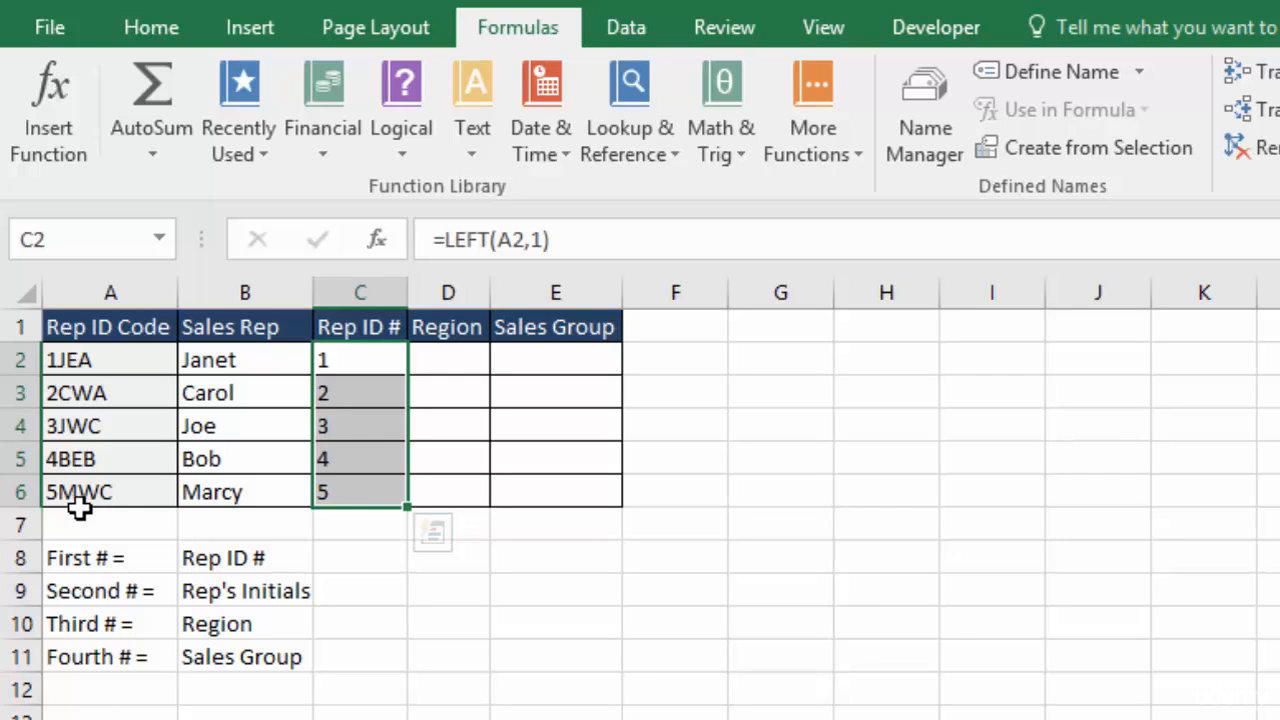
Step: Enter the formula =MID(A2,3,1) in D2 to extract the region letter from the Rep ID Code
left_click(432, 362)
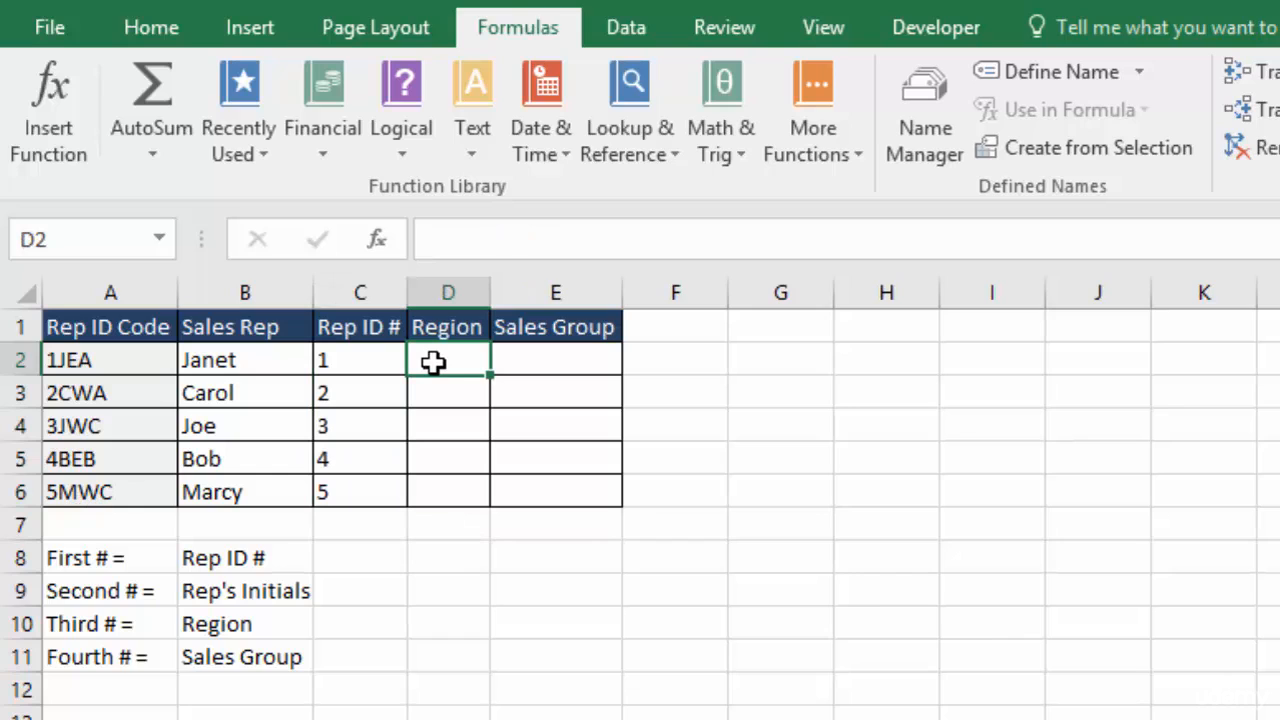
type("=")
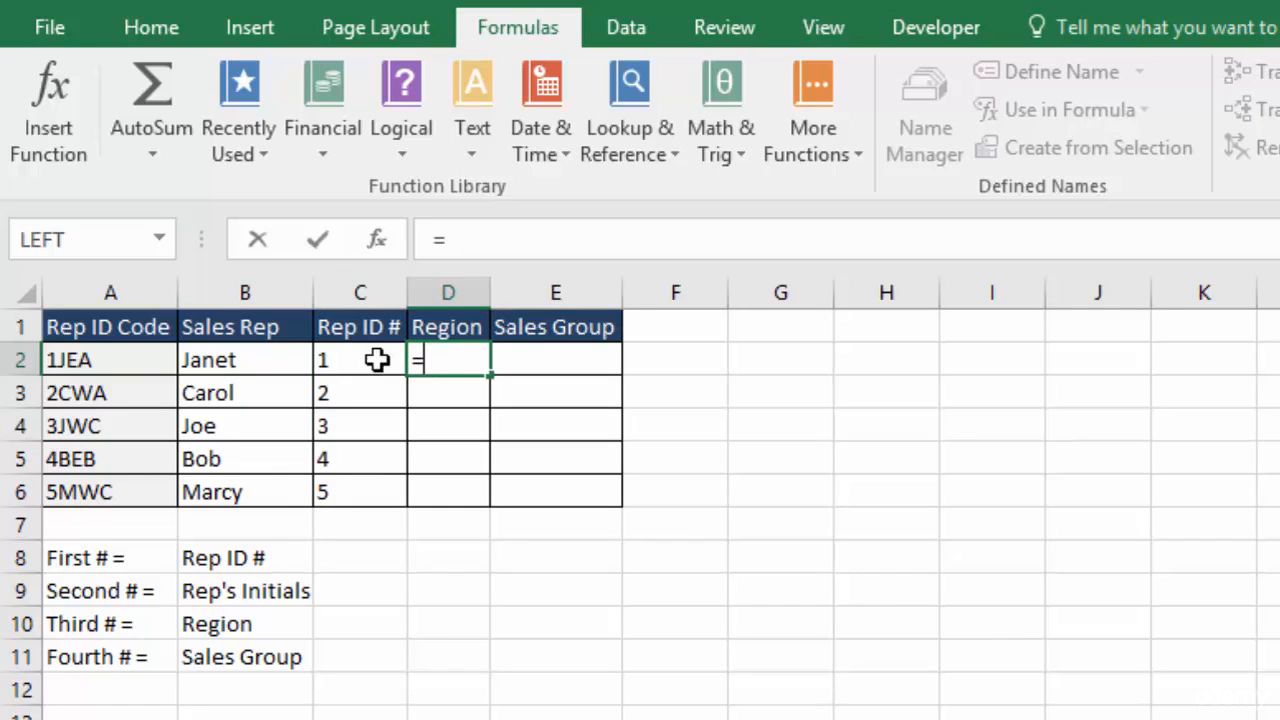
left_click(160, 239)
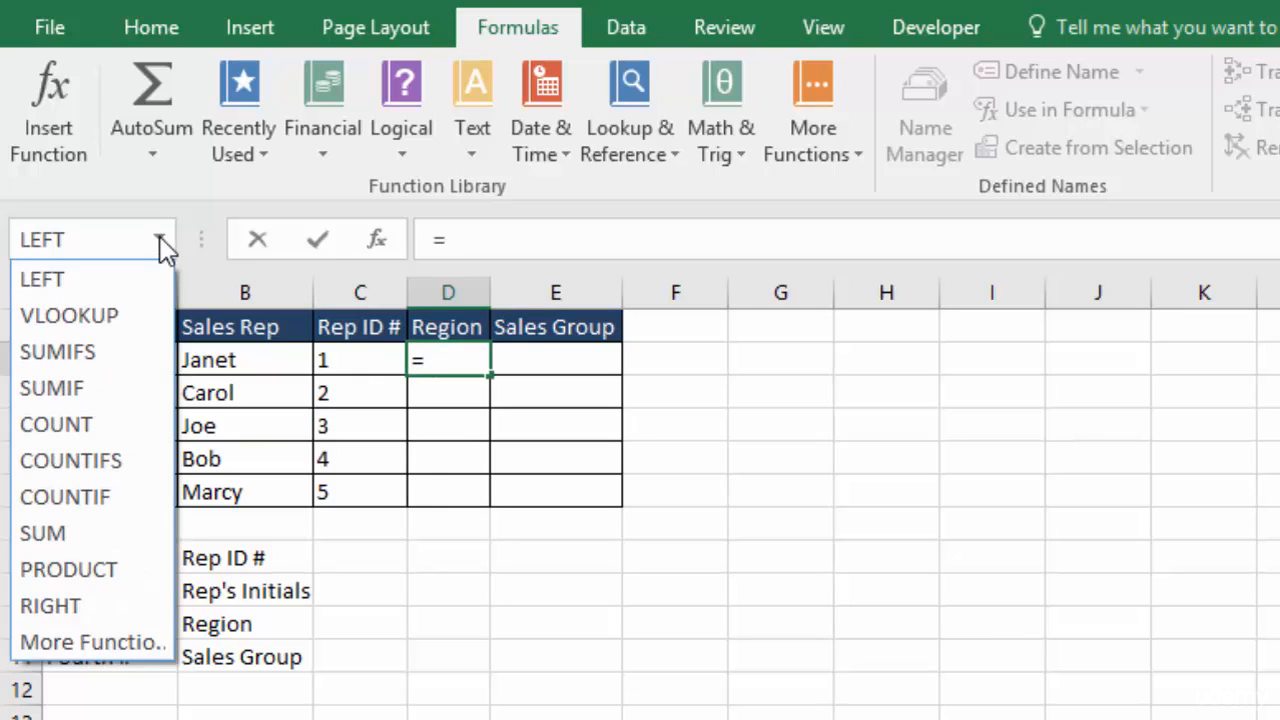
left_click(160, 240)
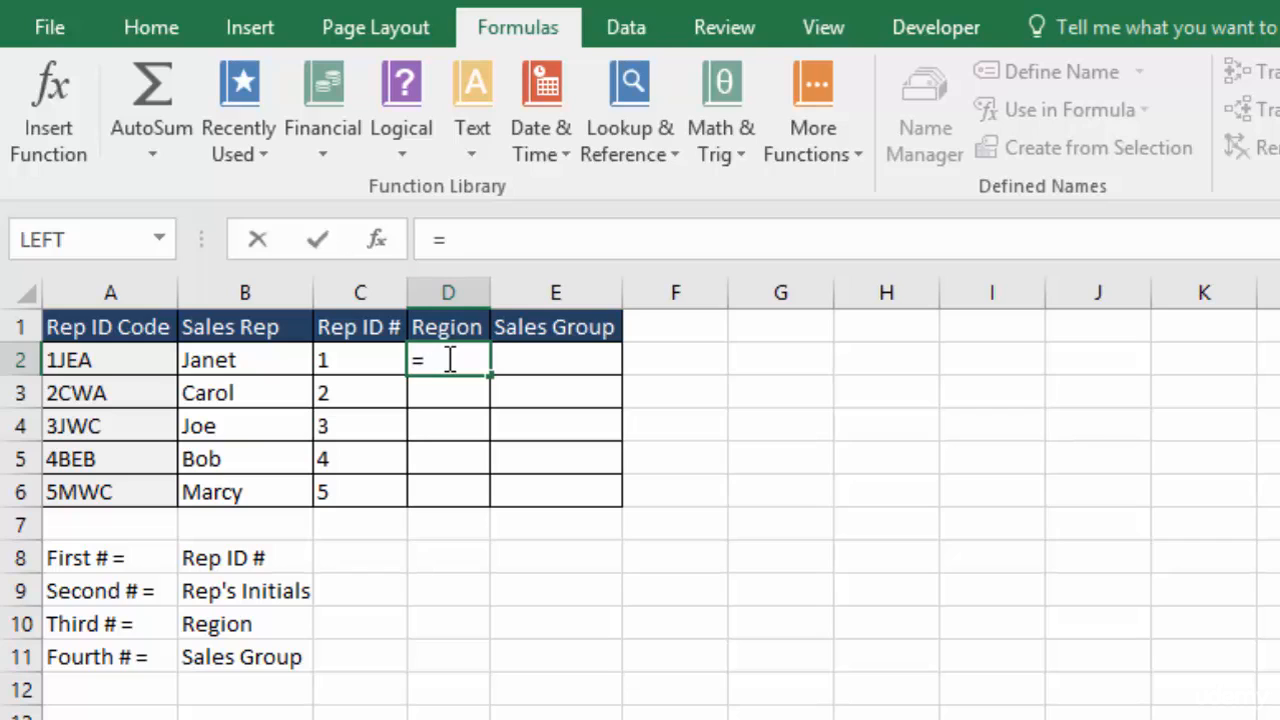
type("MID")
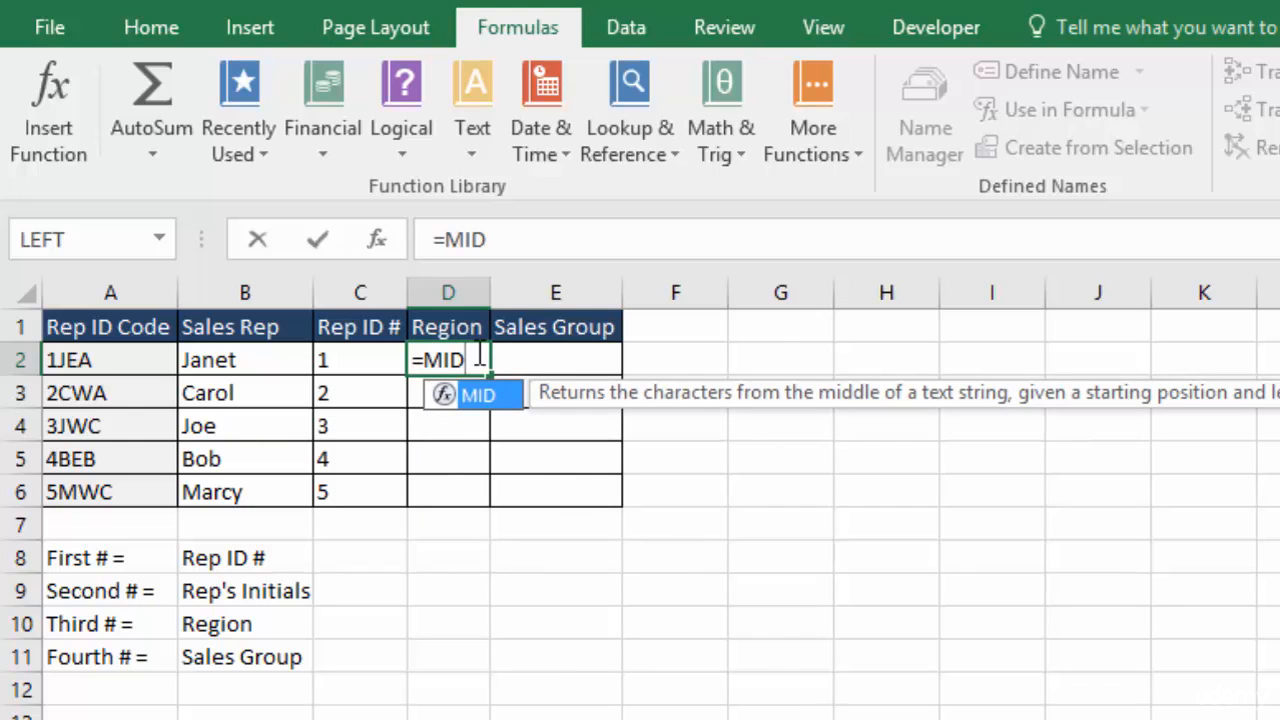
type("(")
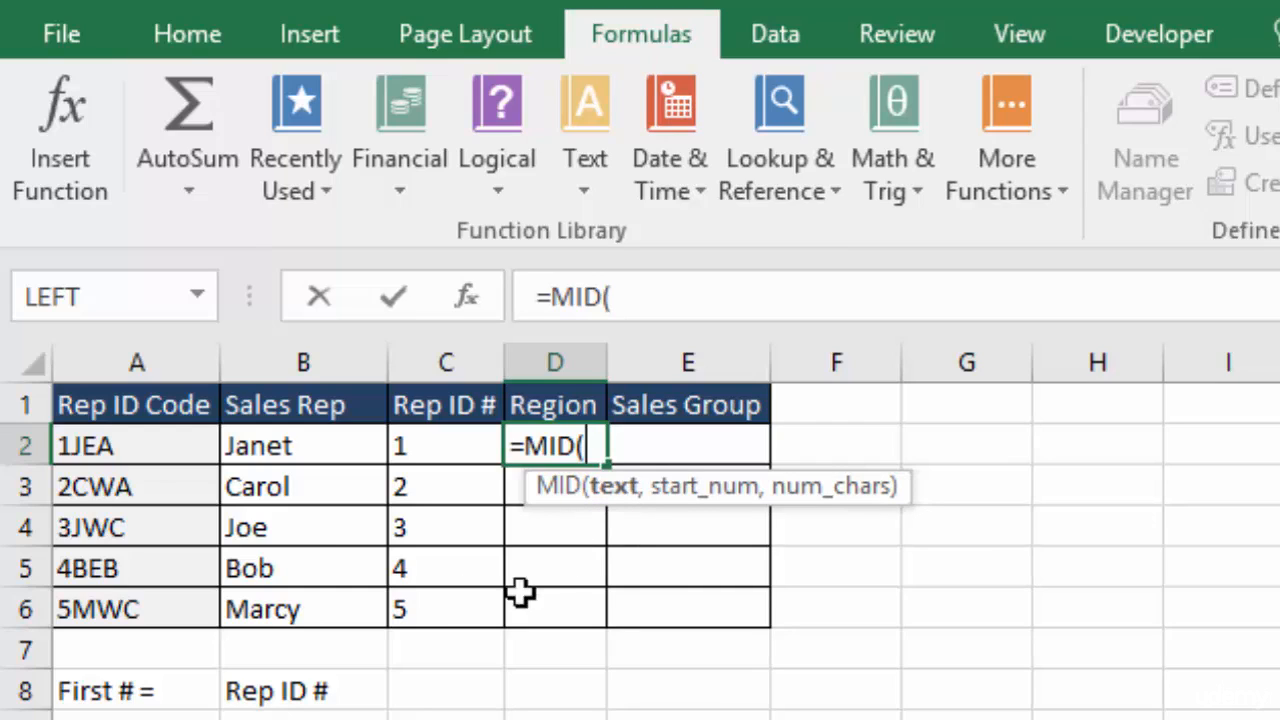
left_click(119, 447)
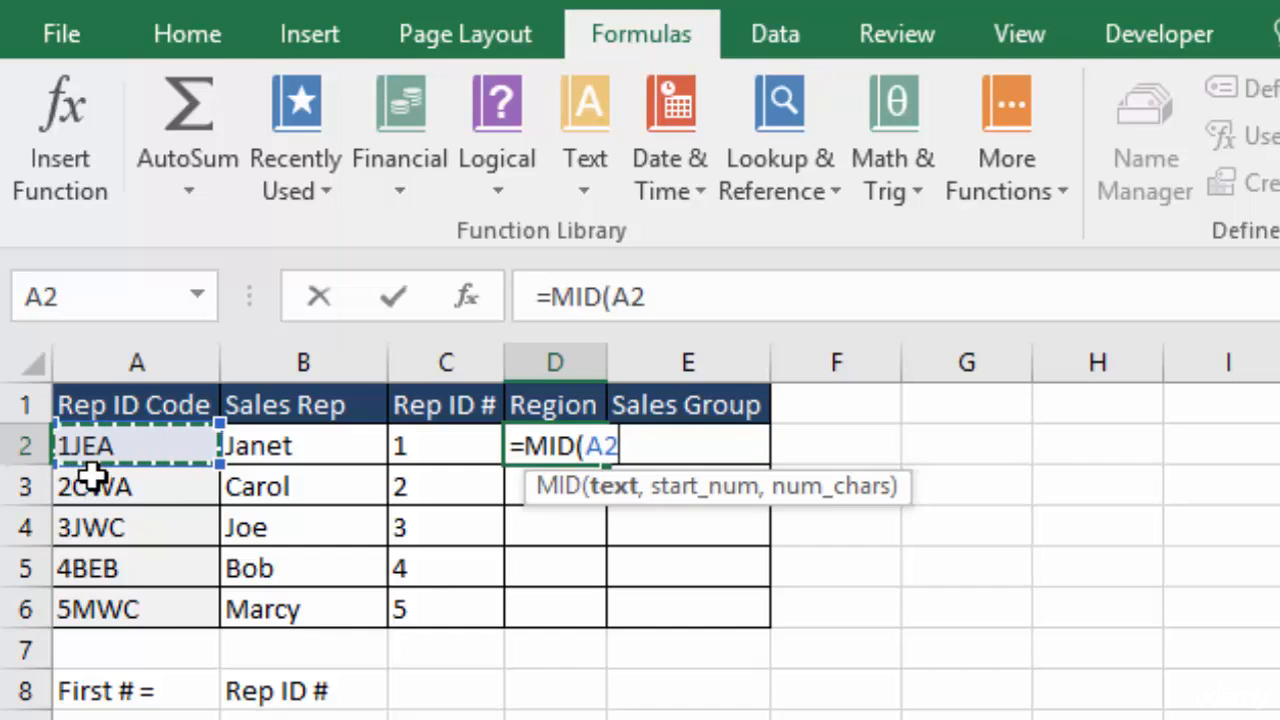
type(",")
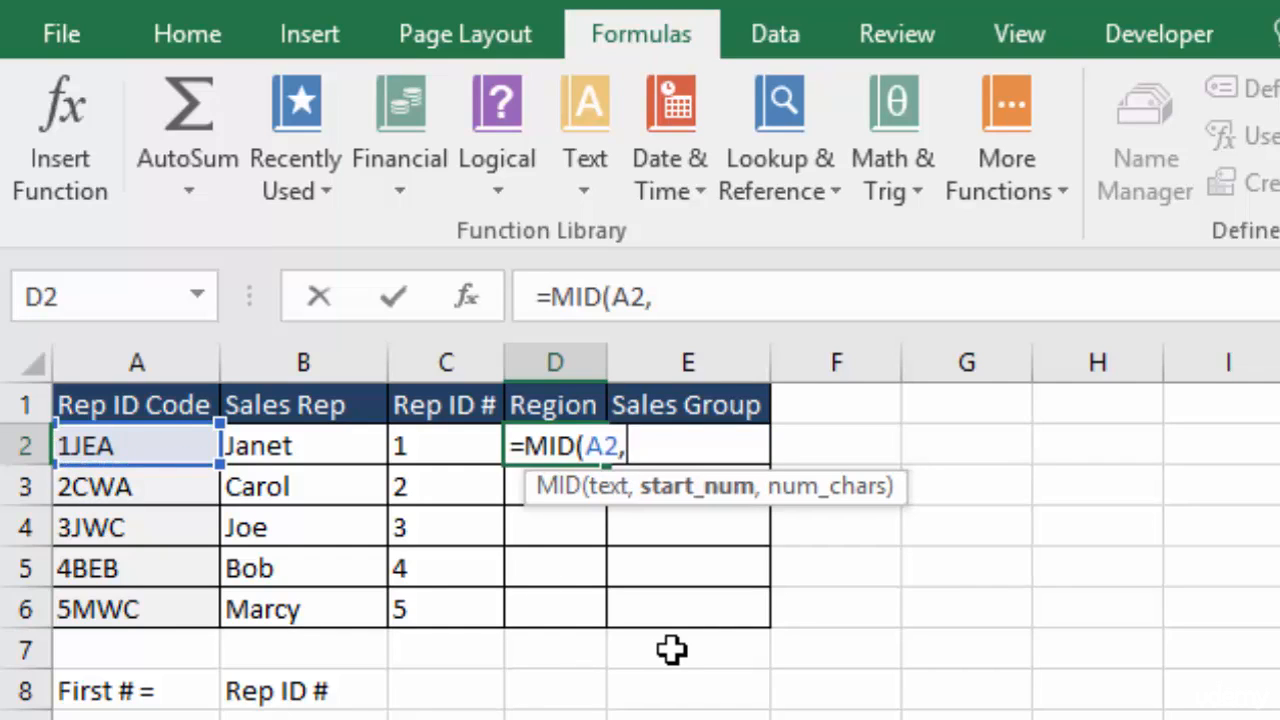
type("3,")
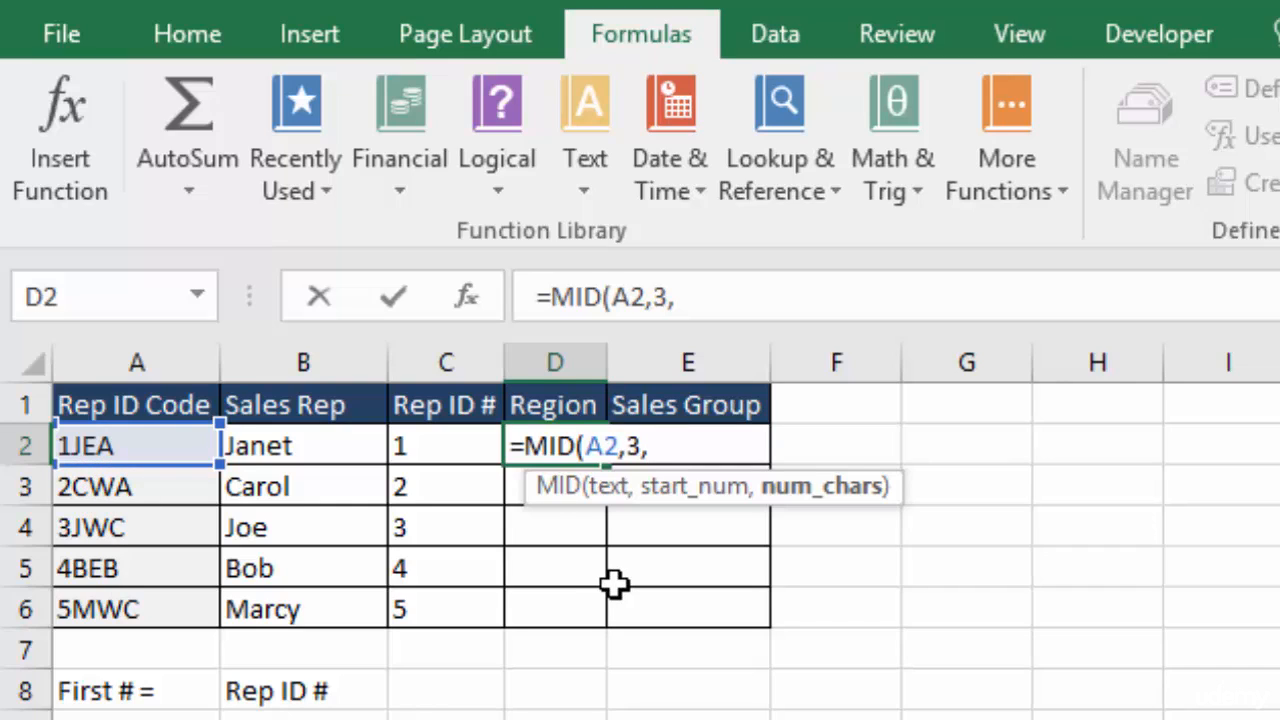
type("1")
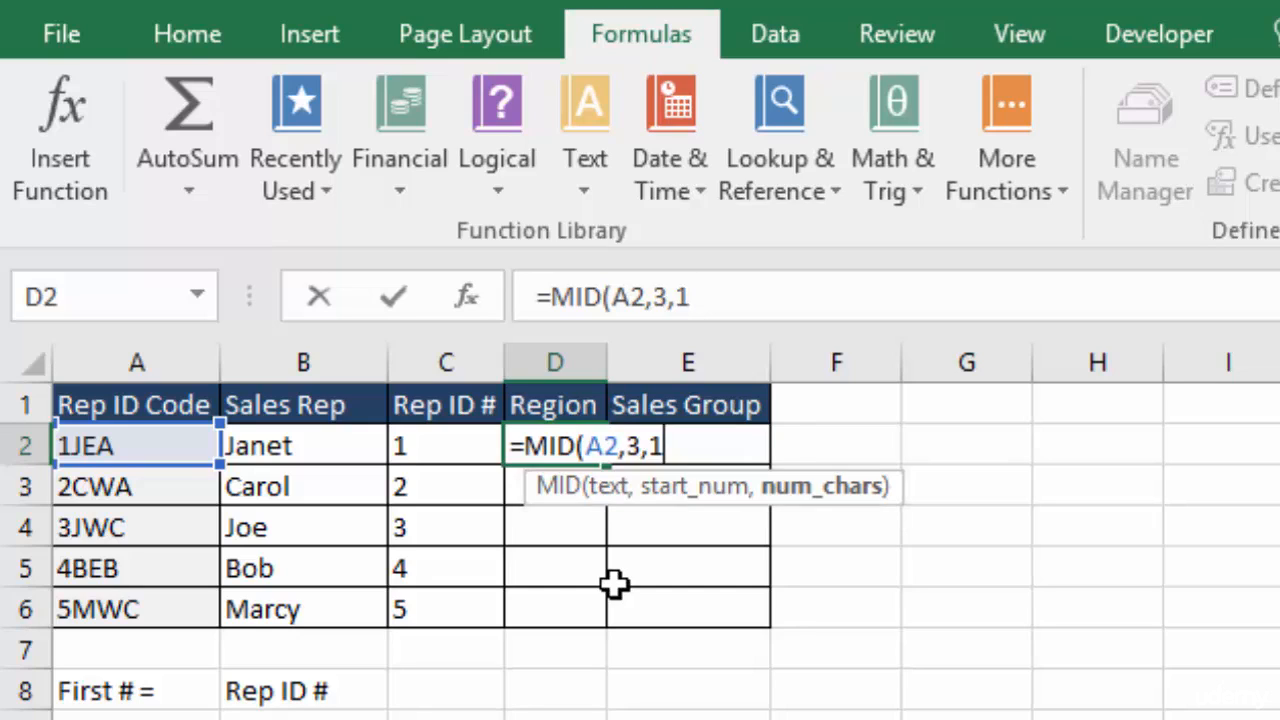
key("Return")
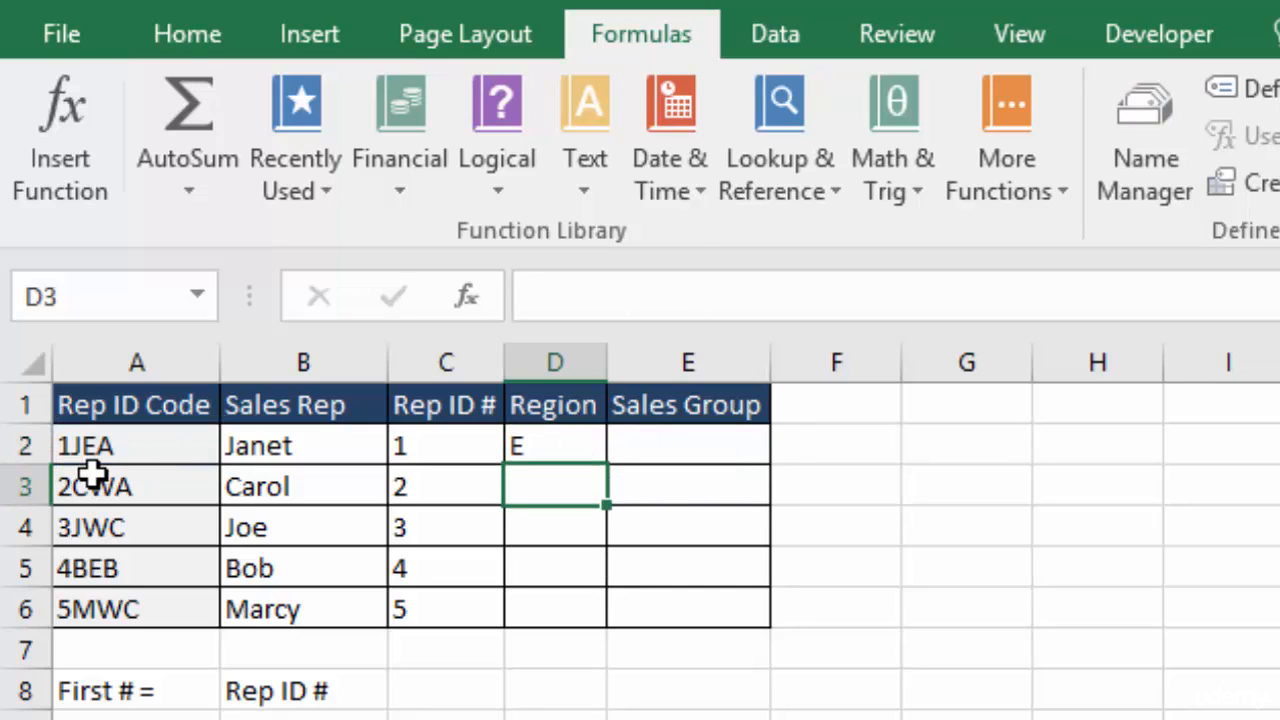
Step: Fill the MID formula from D2 down the Region column to D6
left_click(570, 450)
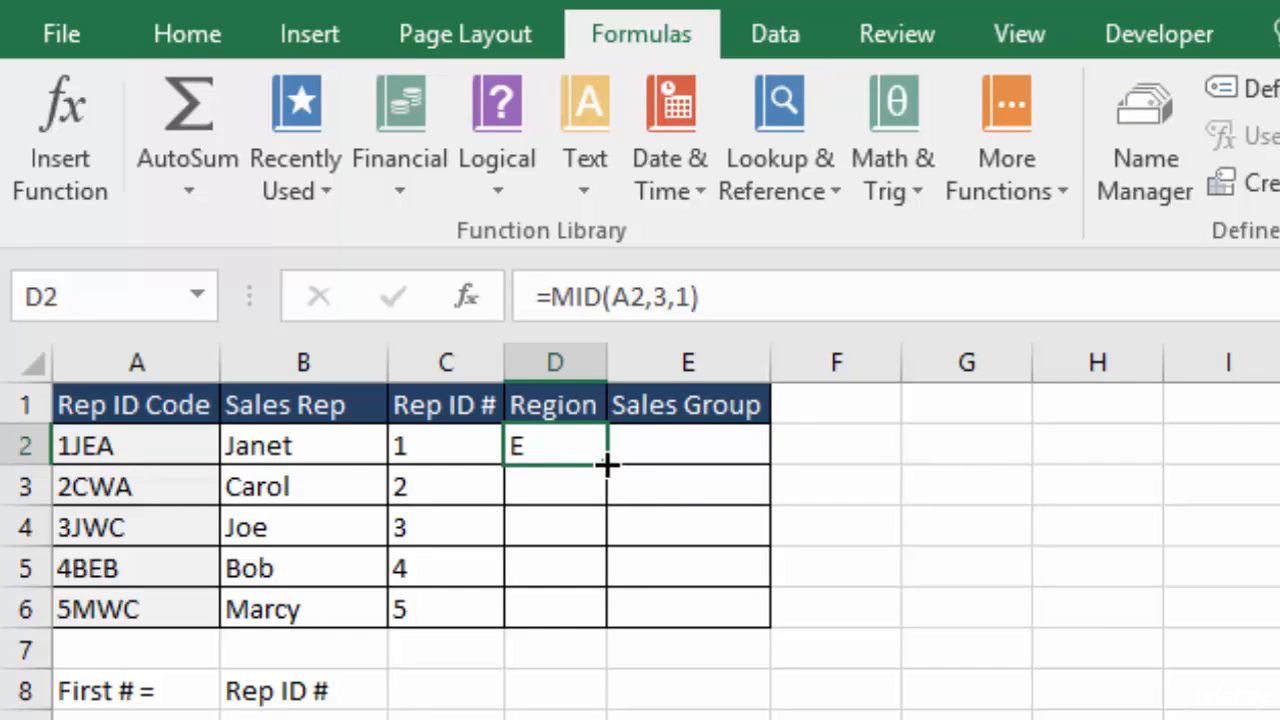
double_click(607, 464)
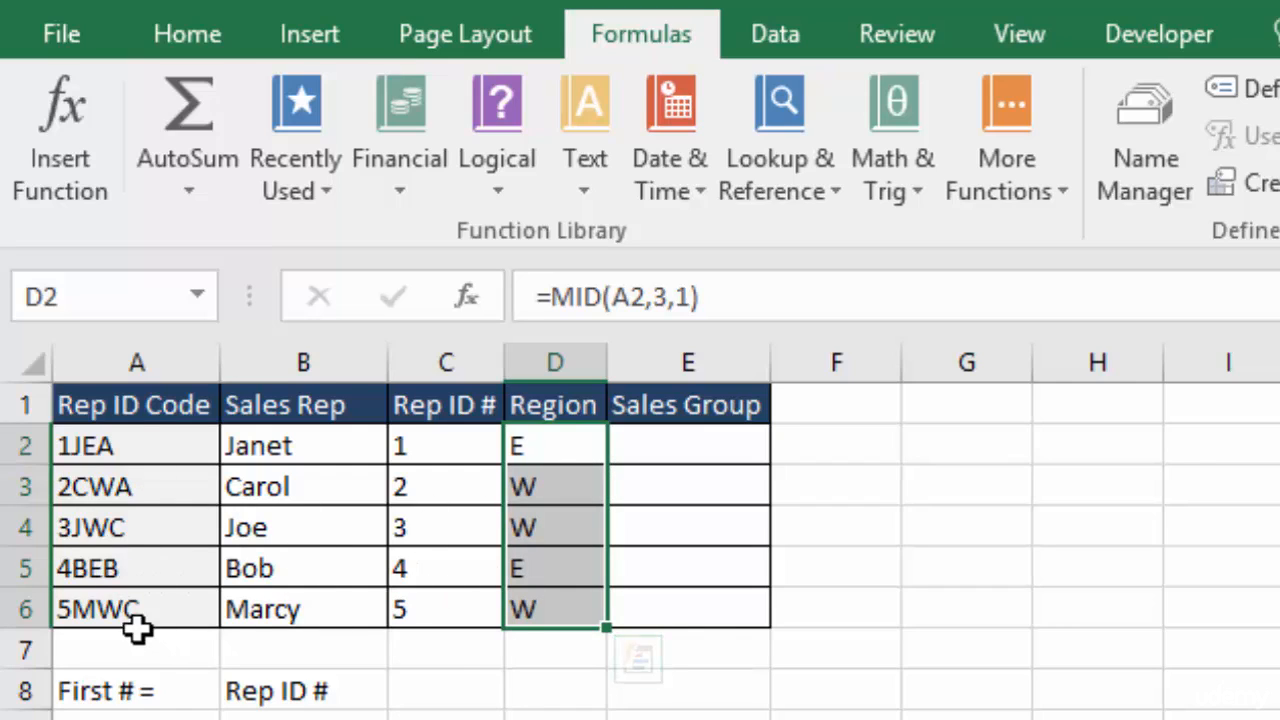
left_click(557, 655)
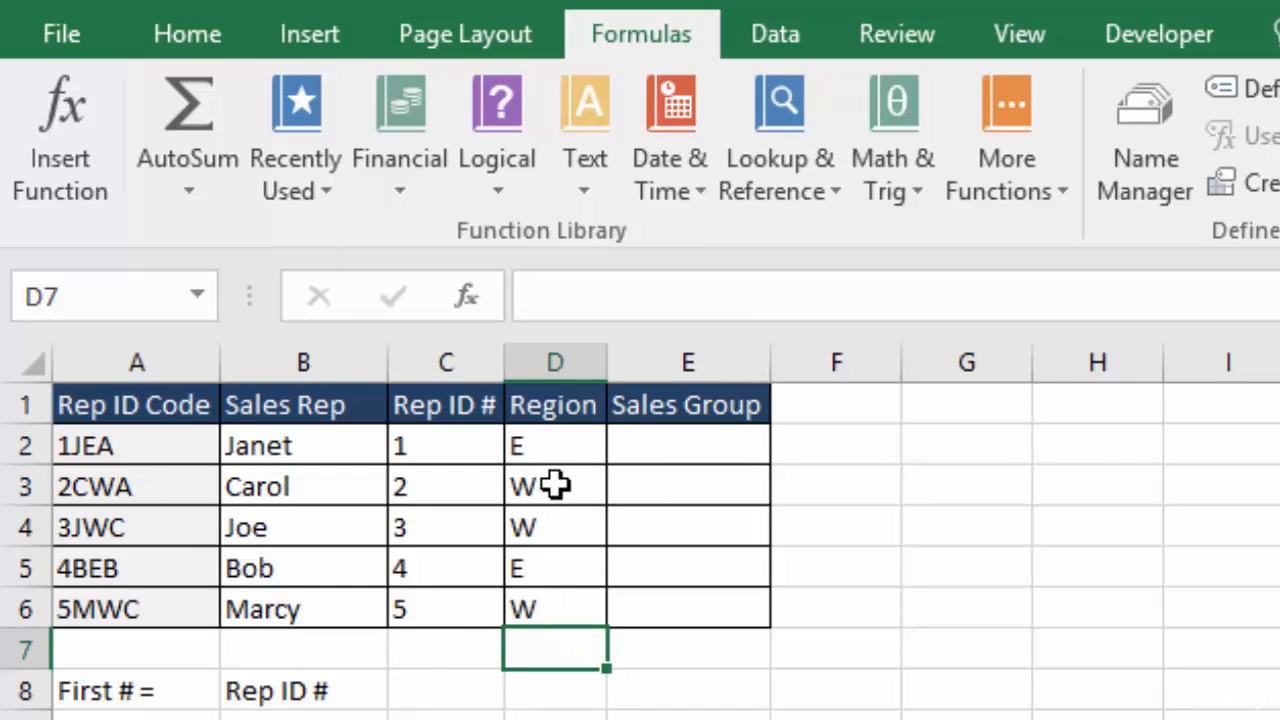
Step: Clear the Region formulas from D2 through D6
left_click_drag(563, 489, 570, 610)
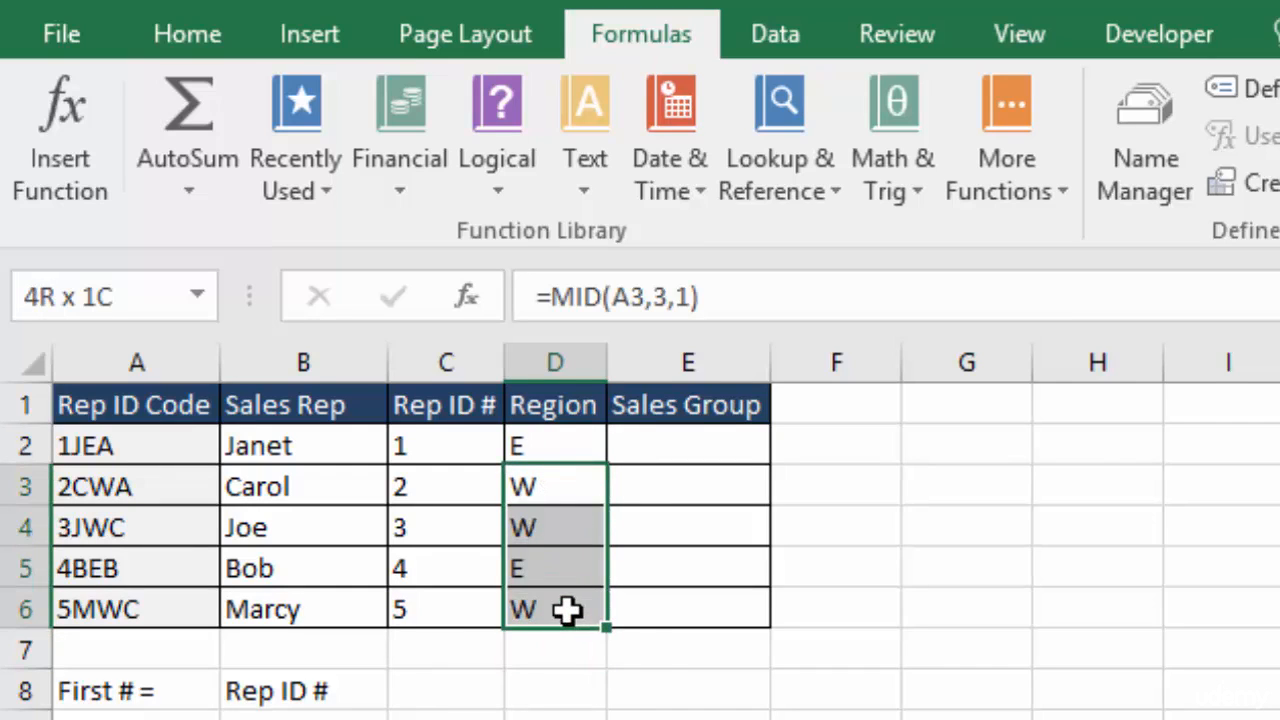
left_click_drag(551, 446, 551, 613)
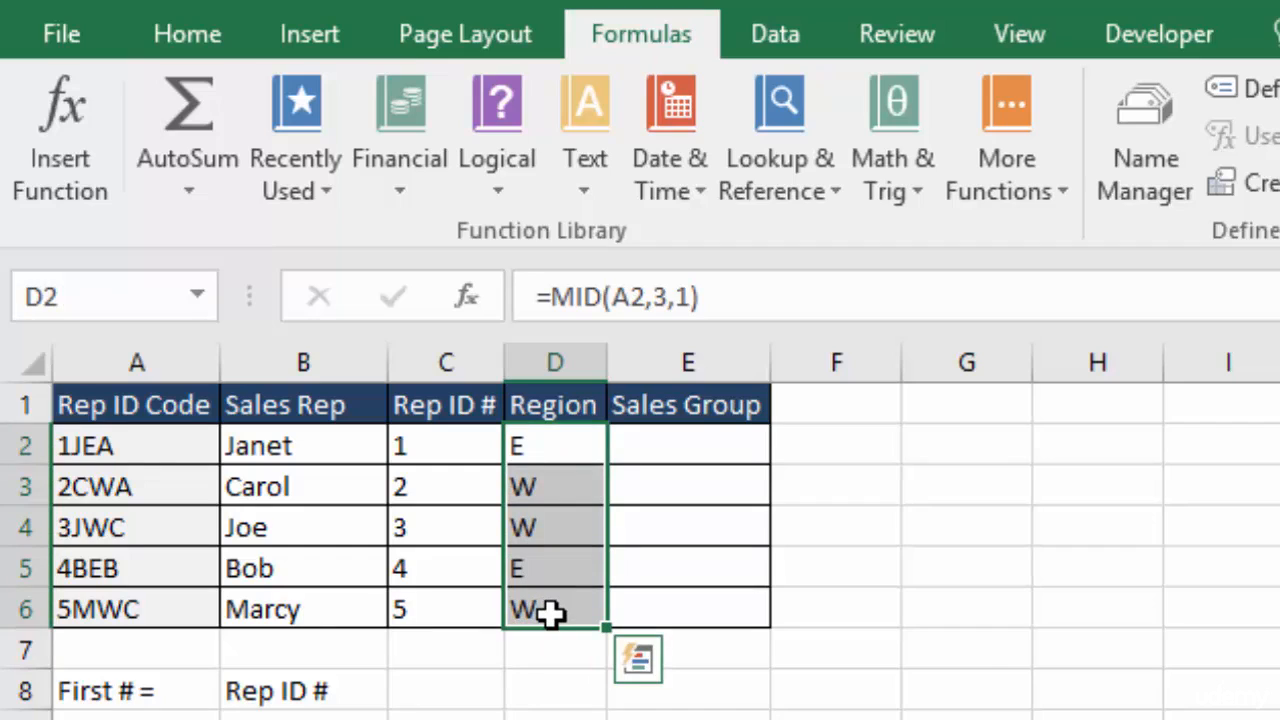
key("Delete")
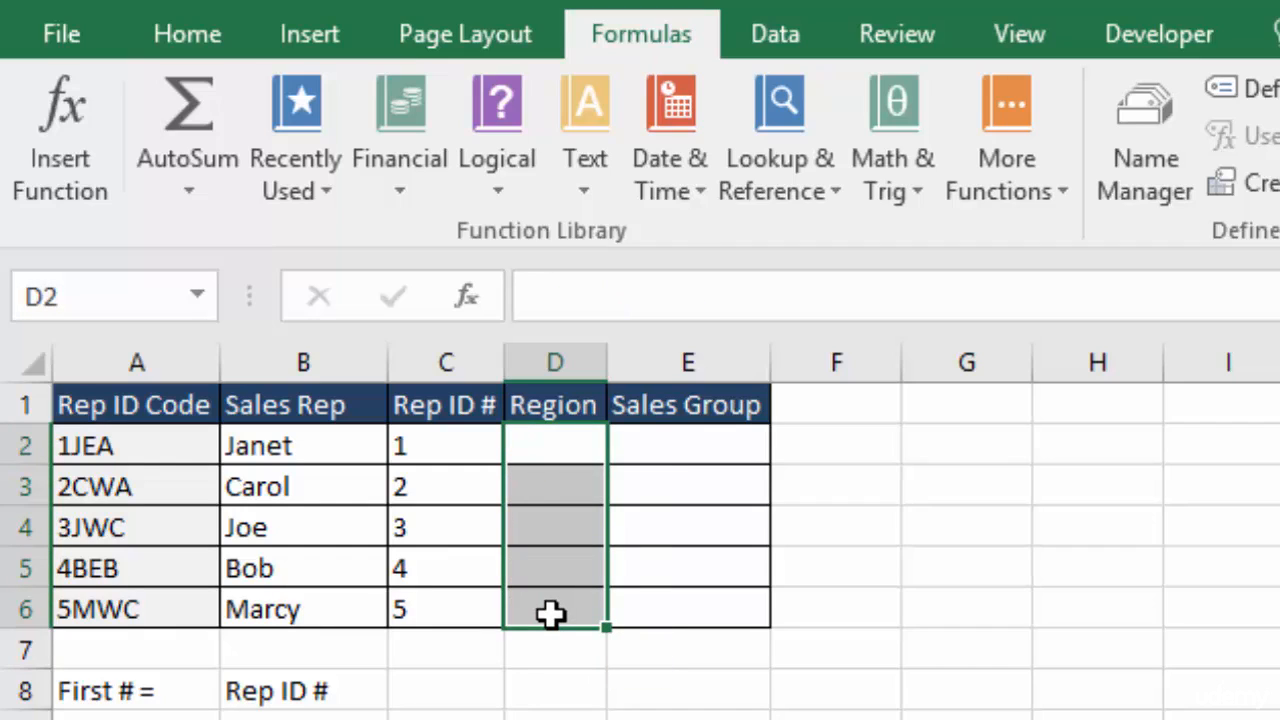
Step: Start a formula in D2 and insert the MID function from the Text category
left_click(569, 447)
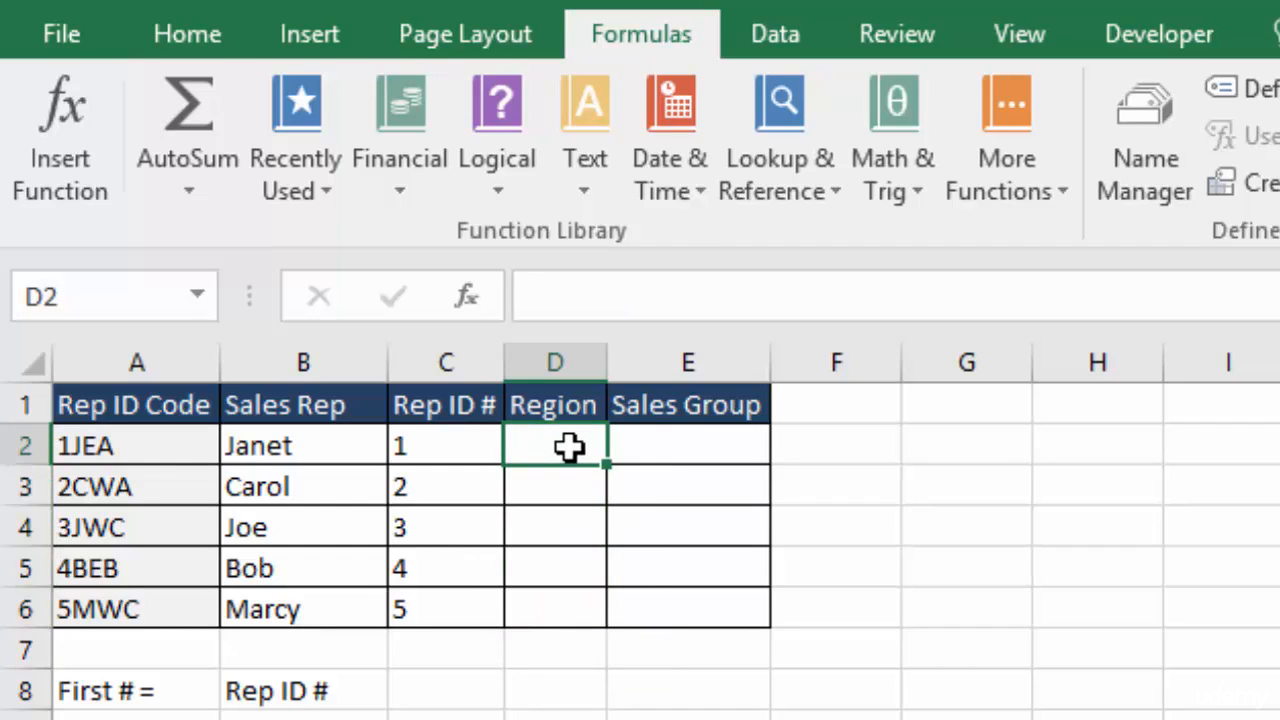
type("=")
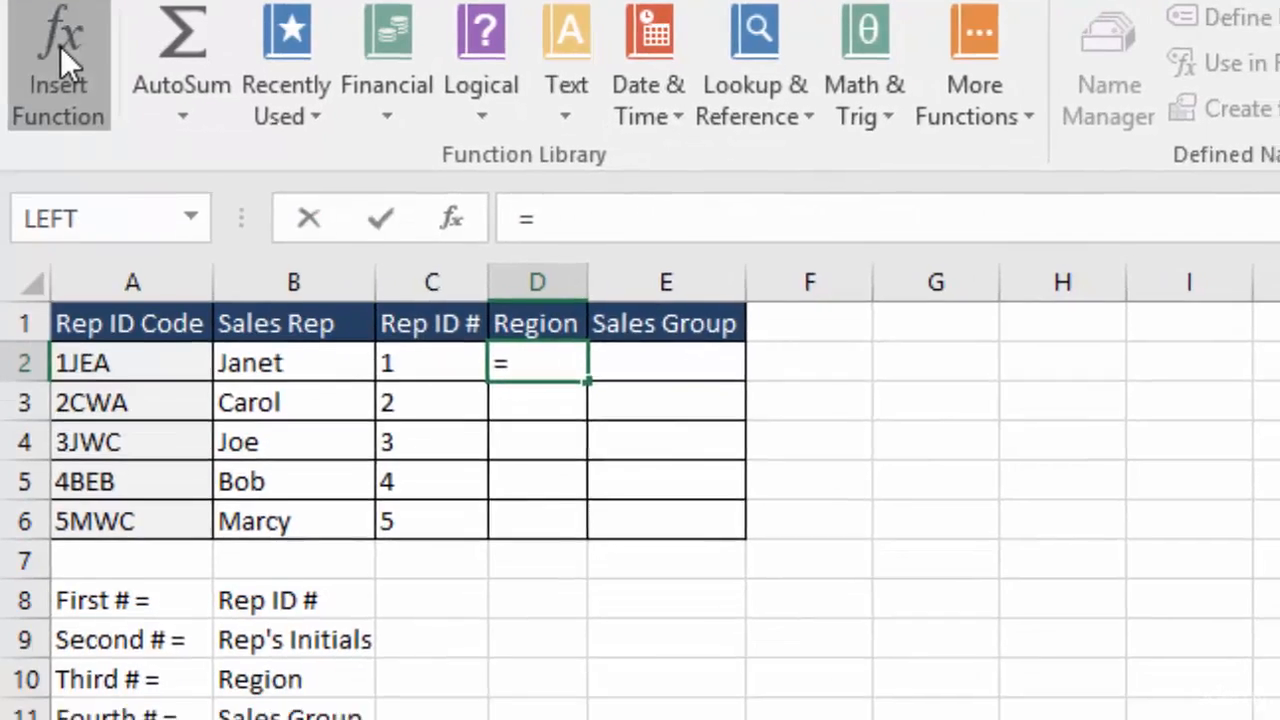
left_click(60, 130)
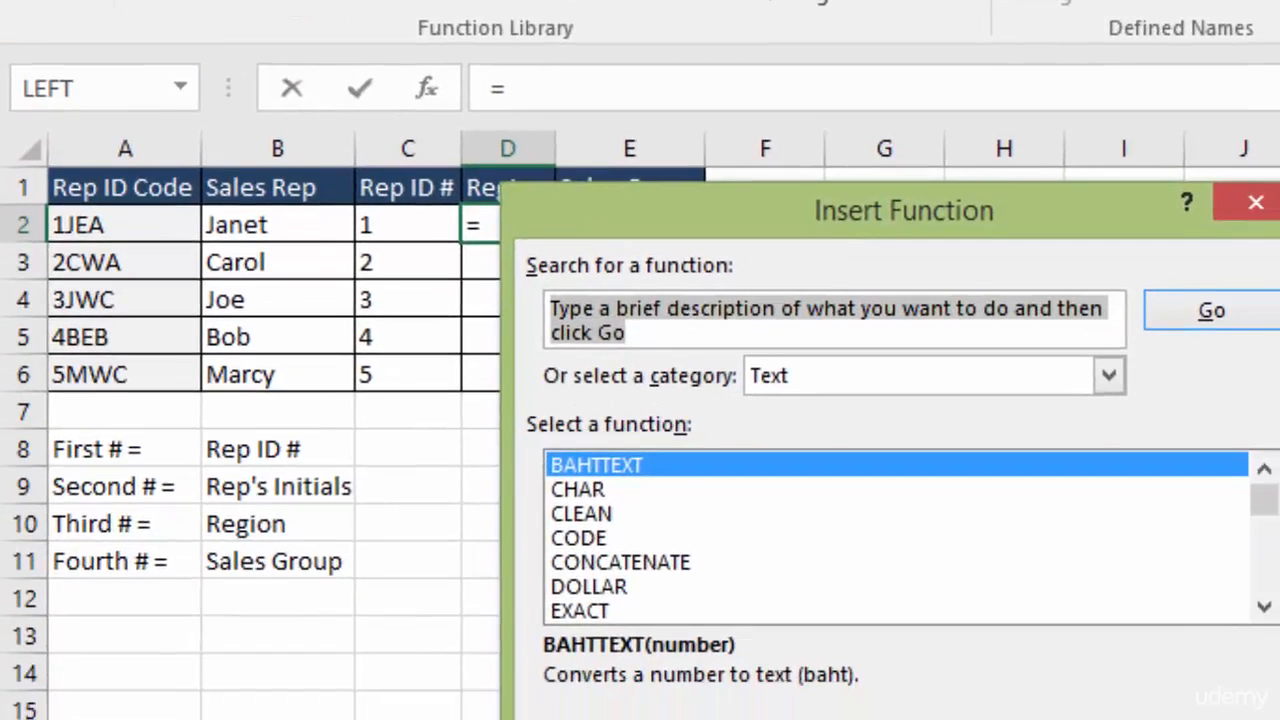
left_click_drag(1261, 498, 1262, 519)
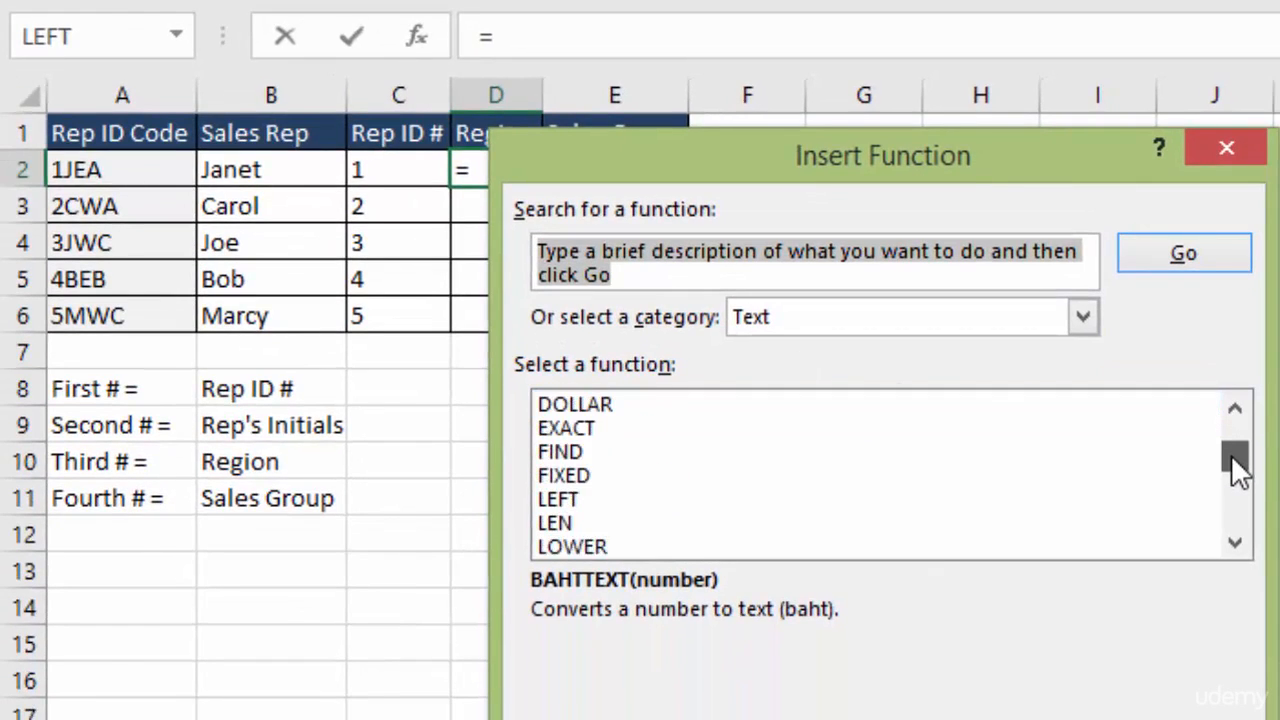
left_click_drag(1233, 458, 1233, 471)
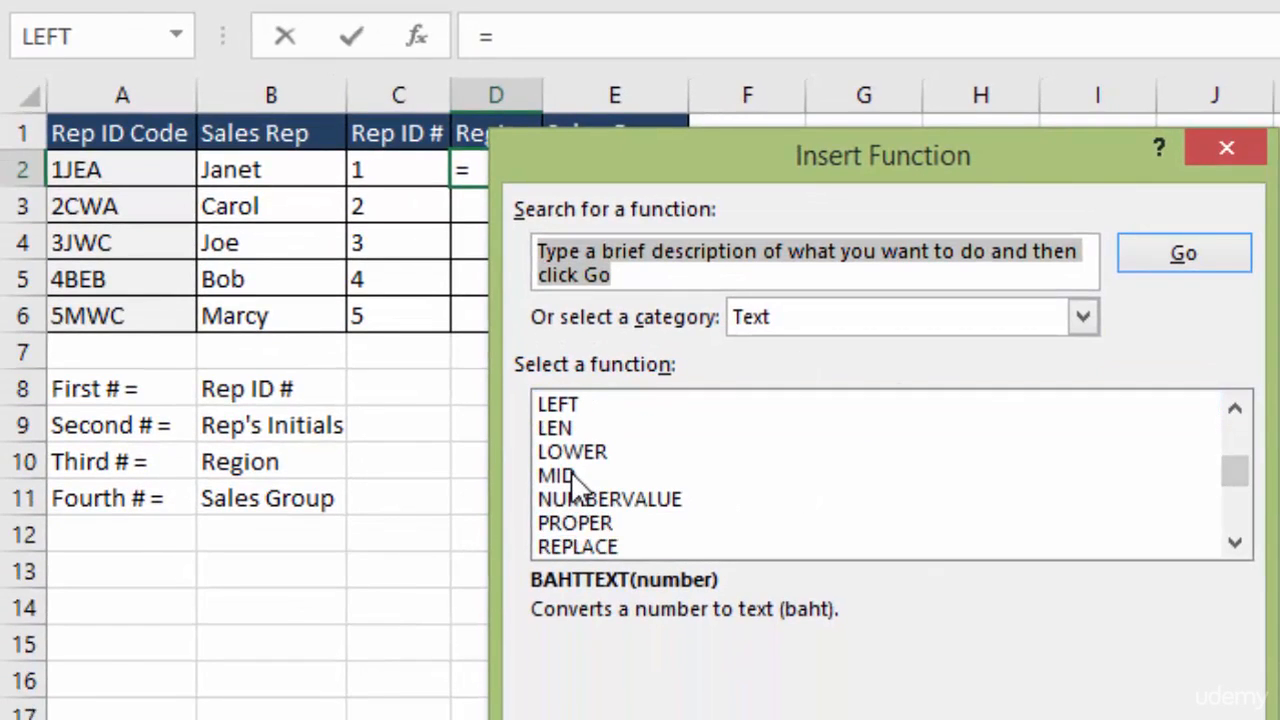
left_click(571, 473)
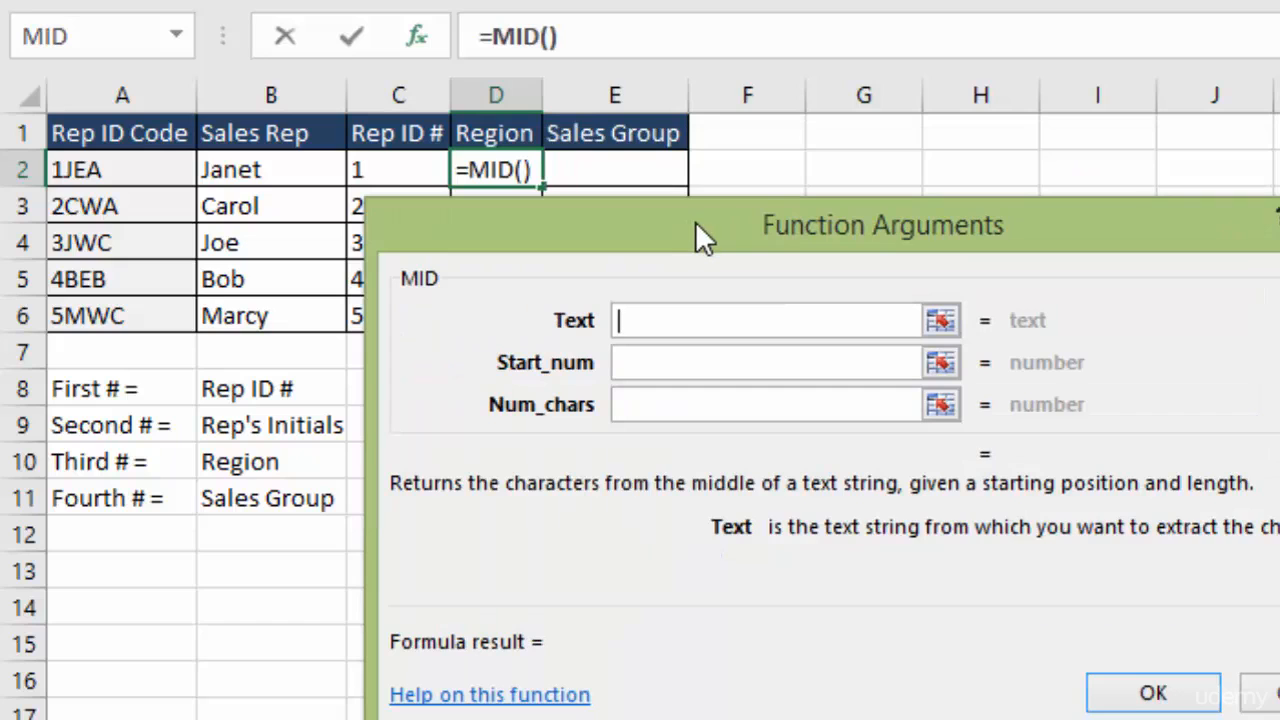
Step: Set the MID arguments to text A2, start number 3 and 1 character, and fill the formula down to D6
left_click_drag(695, 221, 792, 239)
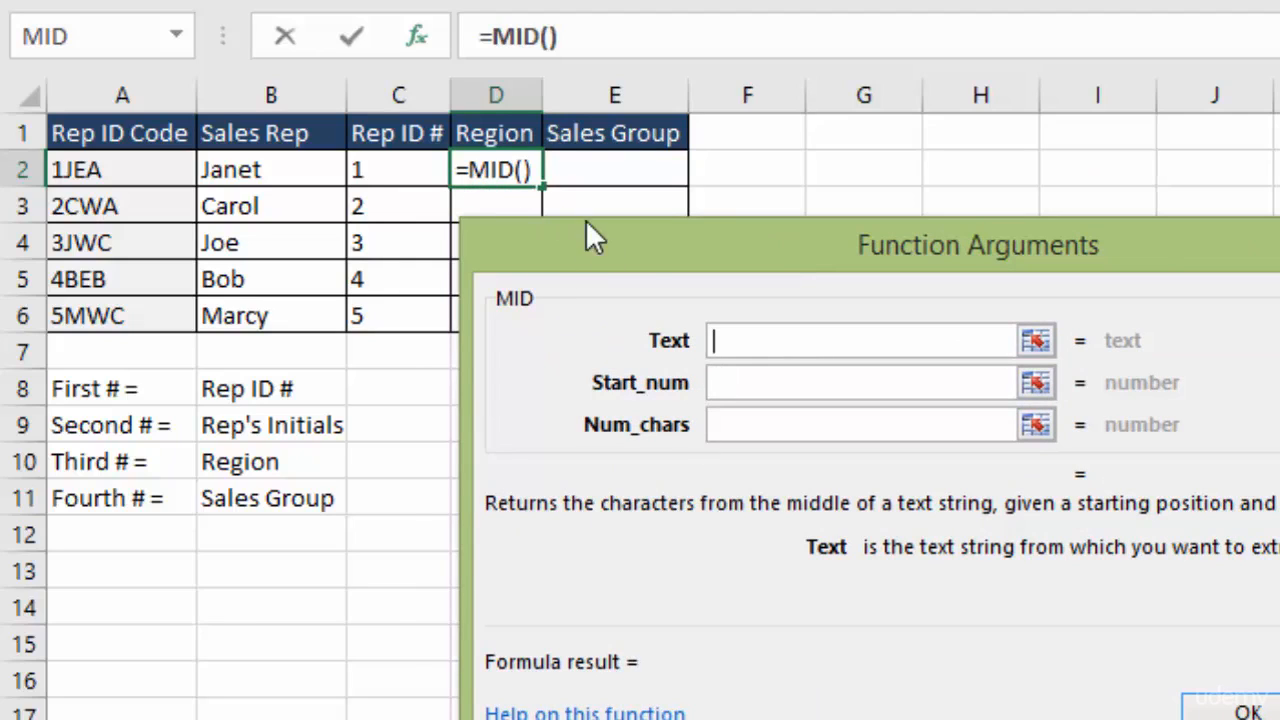
left_click(106, 170)
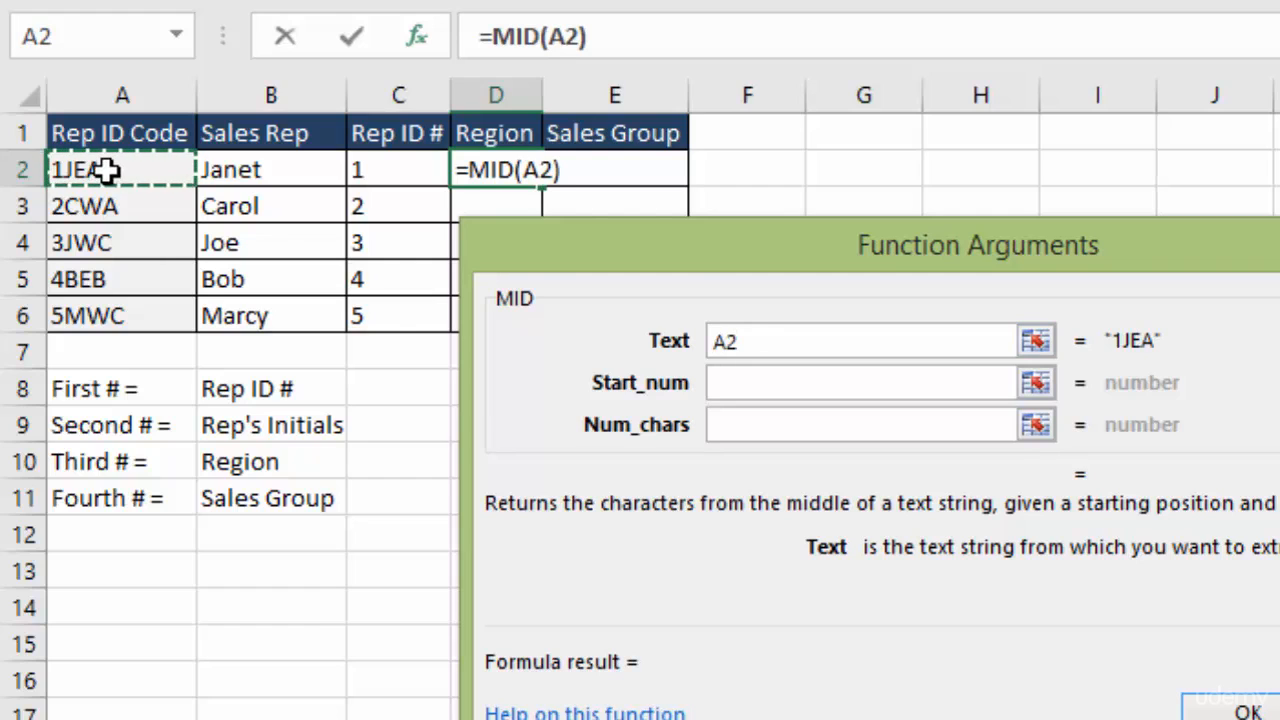
left_click(754, 382)
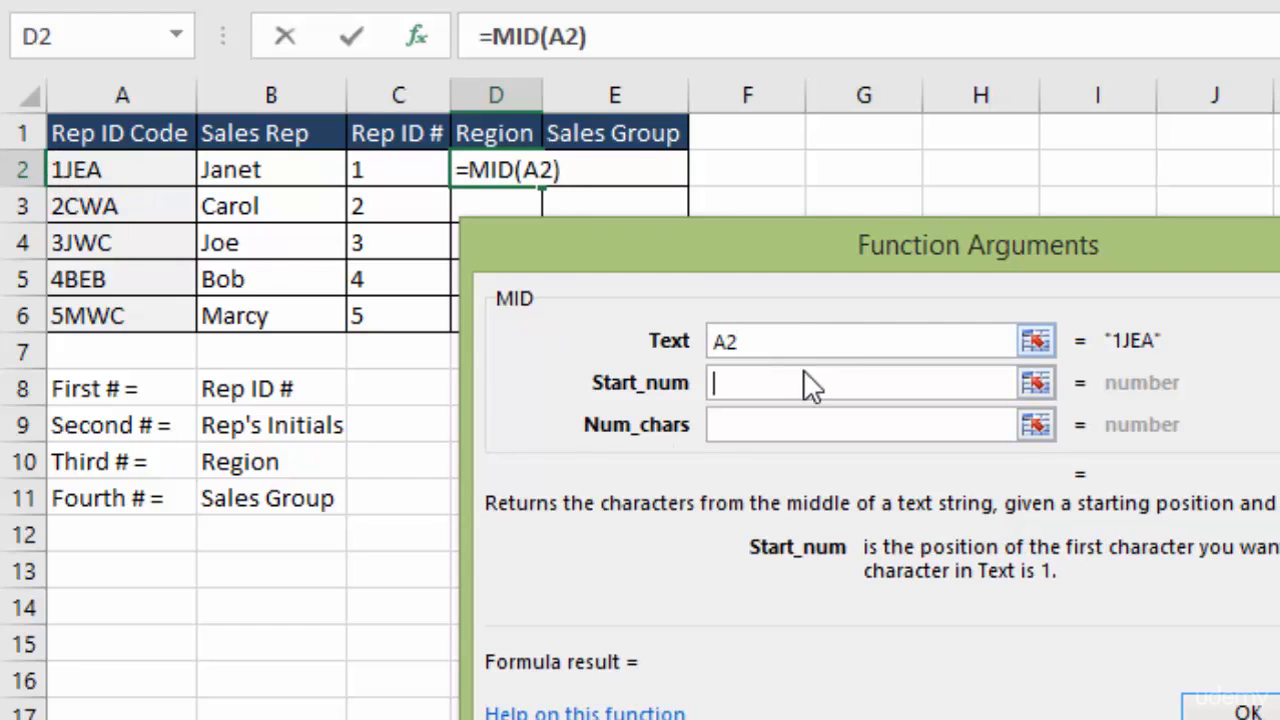
type("3")
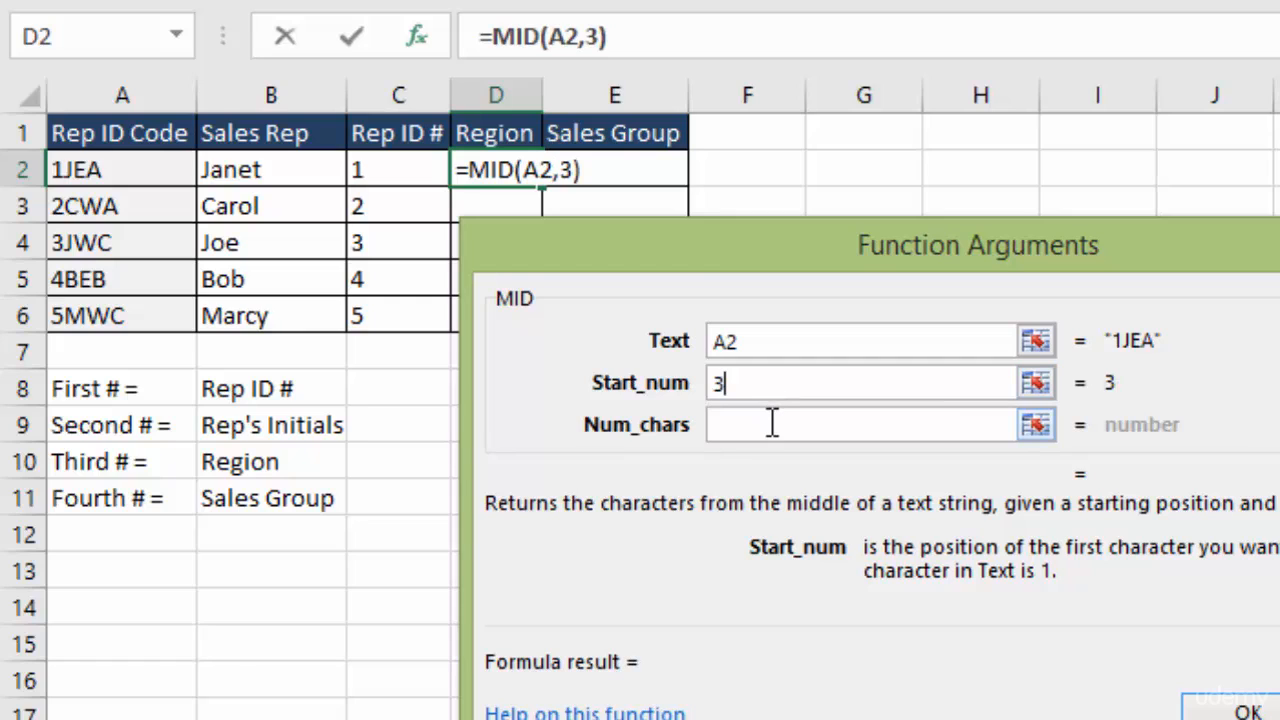
left_click(772, 423)
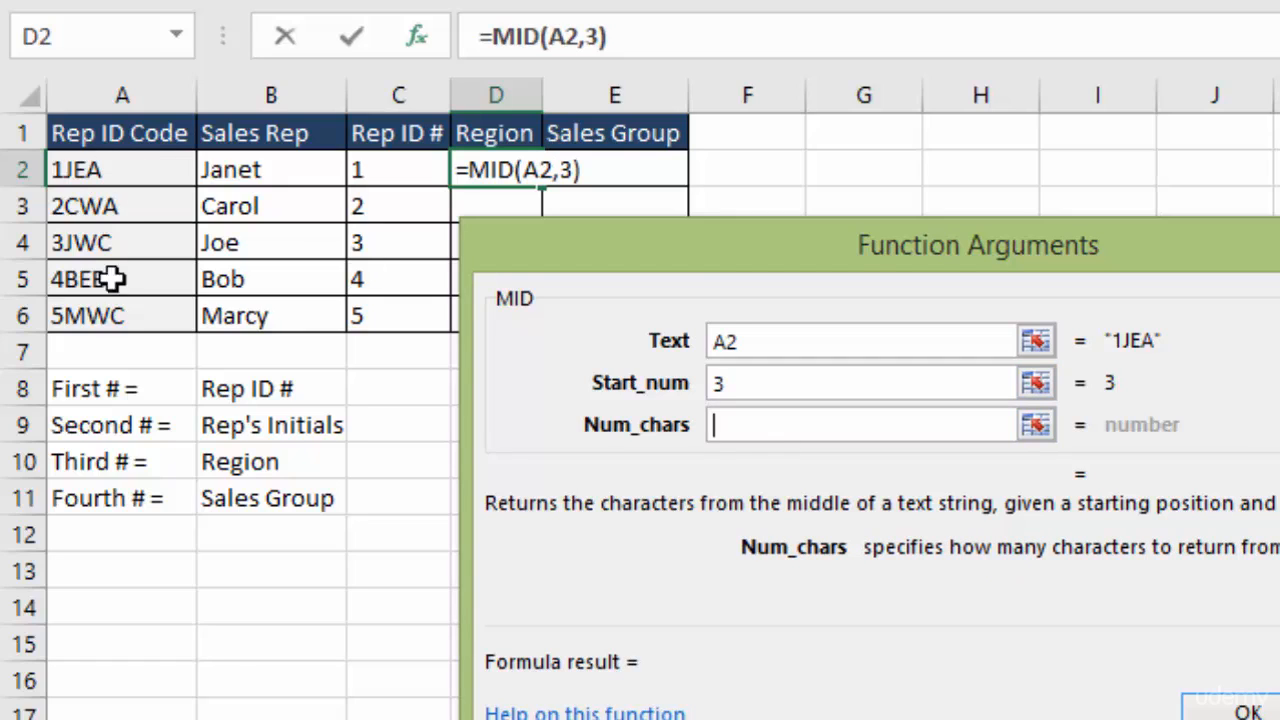
type("1")
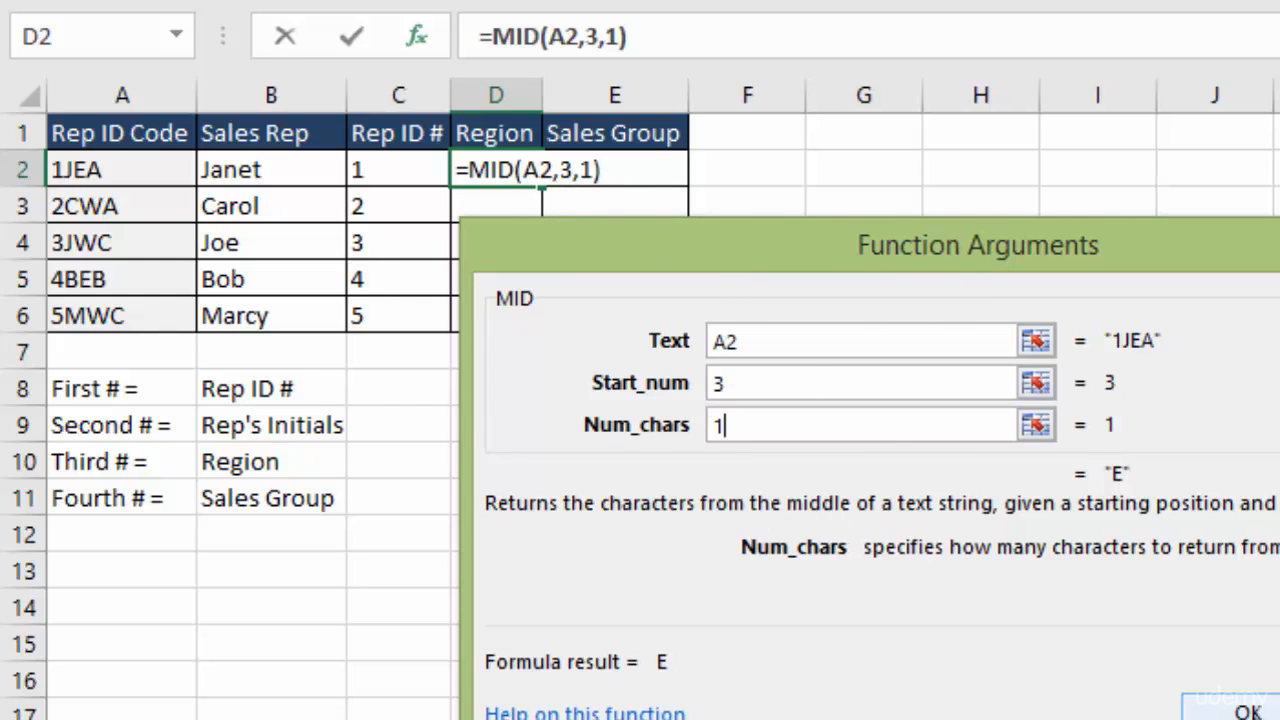
left_click(1225, 708)
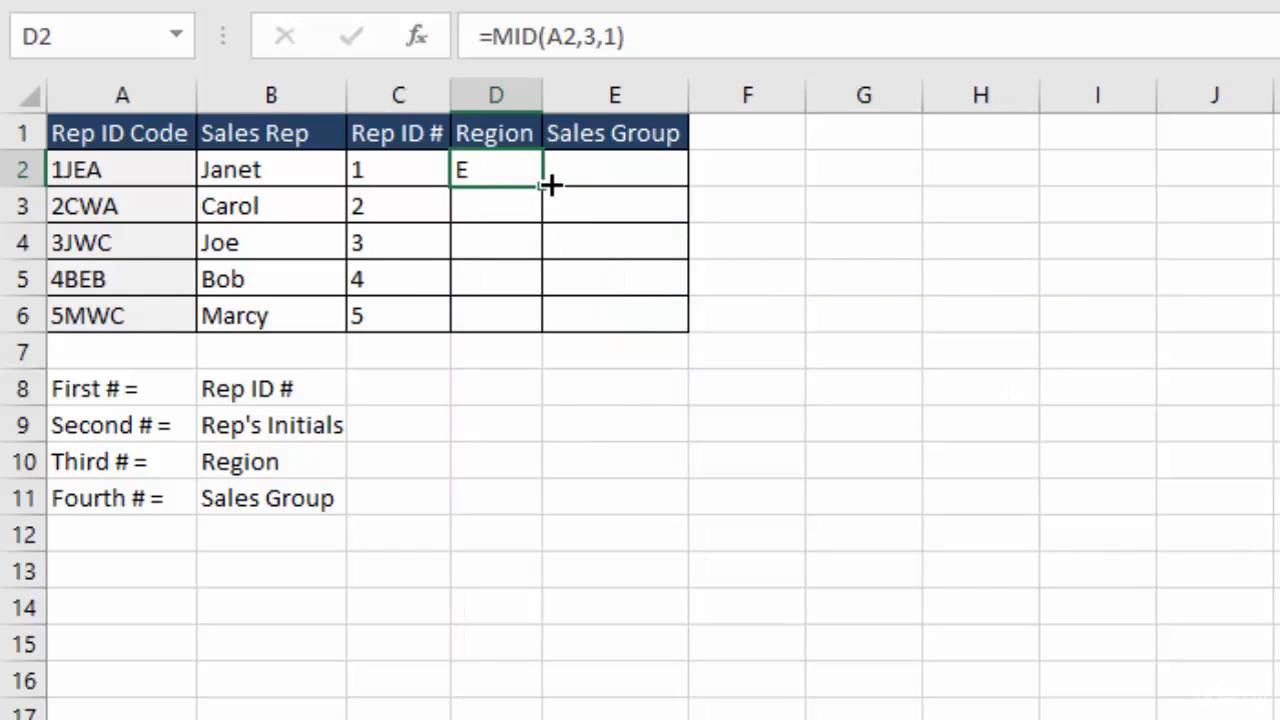
double_click(538, 184)
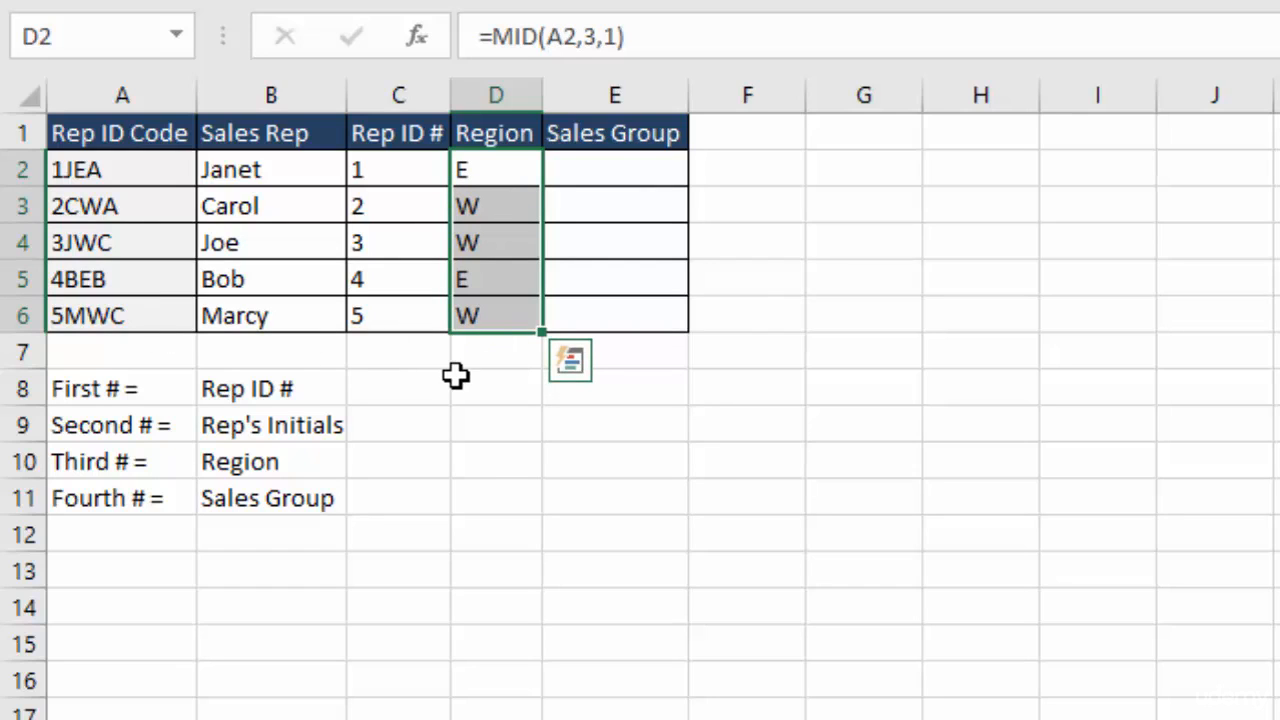
Step: Start a formula in E2 and insert the RIGHT function from the Text category
left_click(611, 170)
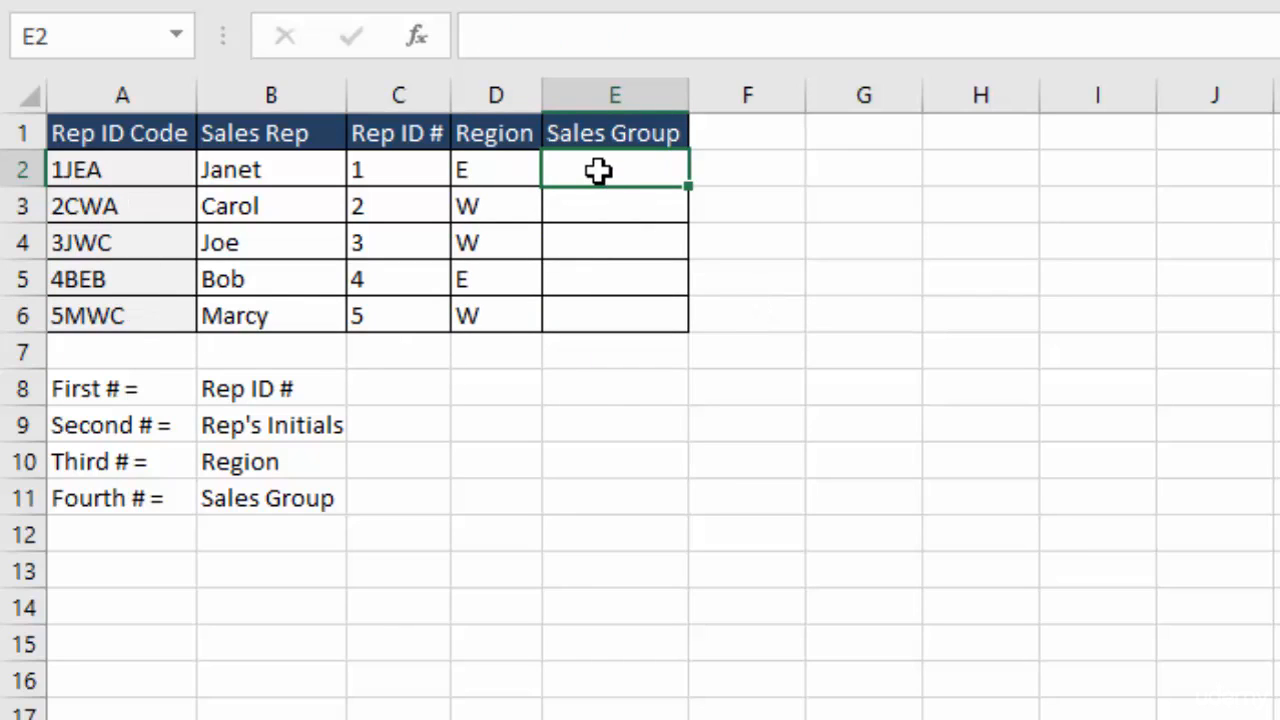
type("=")
key("shift+F3")
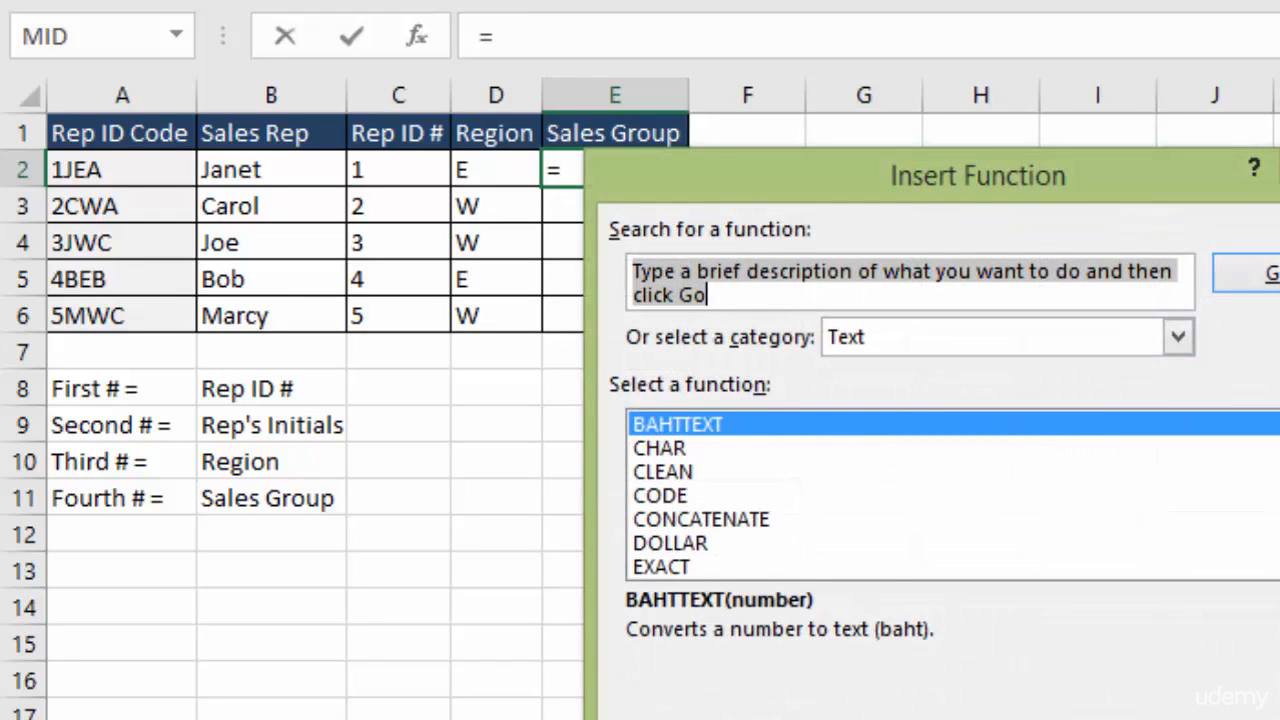
scroll(950, 495, "down", 5)
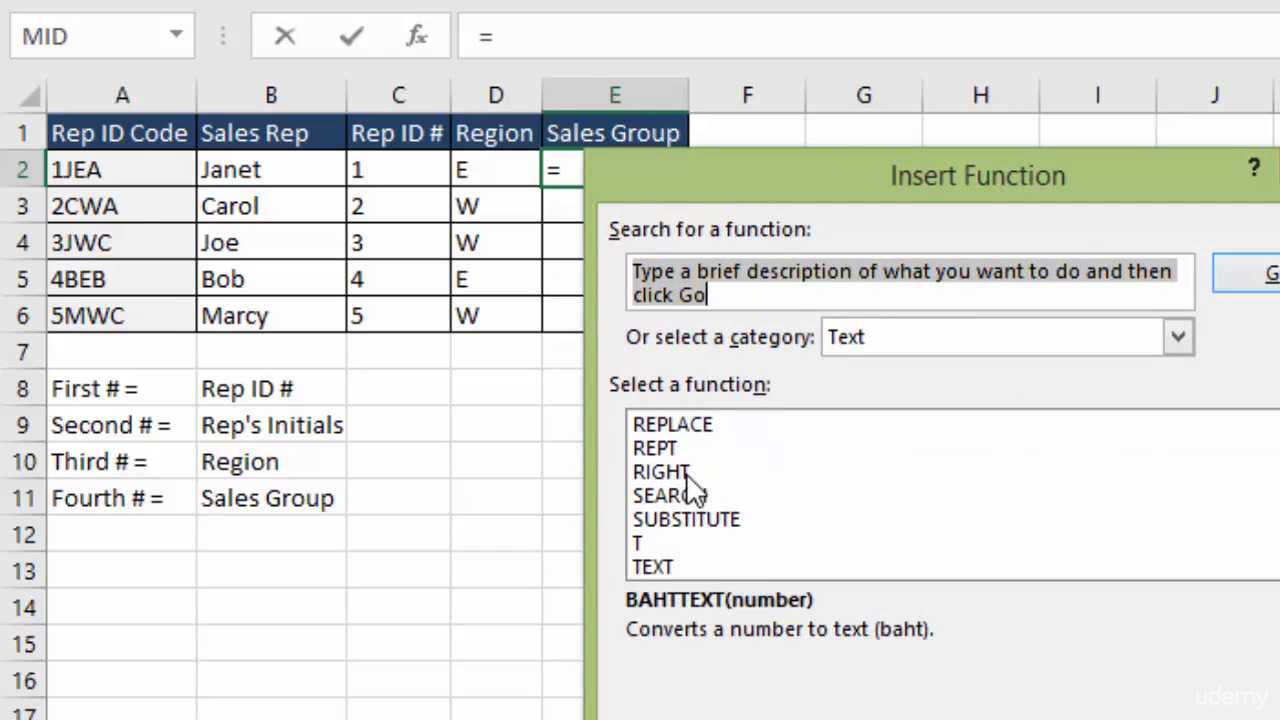
double_click(686, 473)
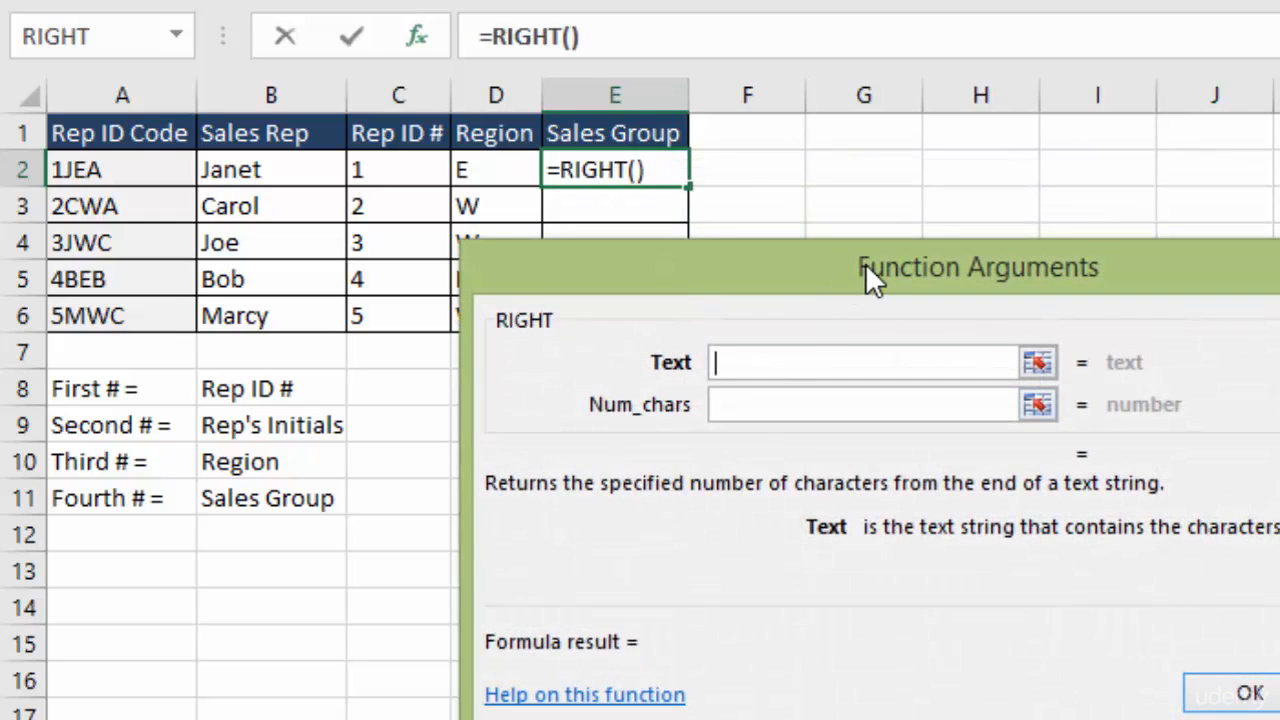
Step: Set the RIGHT arguments to text A2 and 1 character, and fill the formula down the Sales Group column to E6
left_click_drag(865, 263, 761, 363)
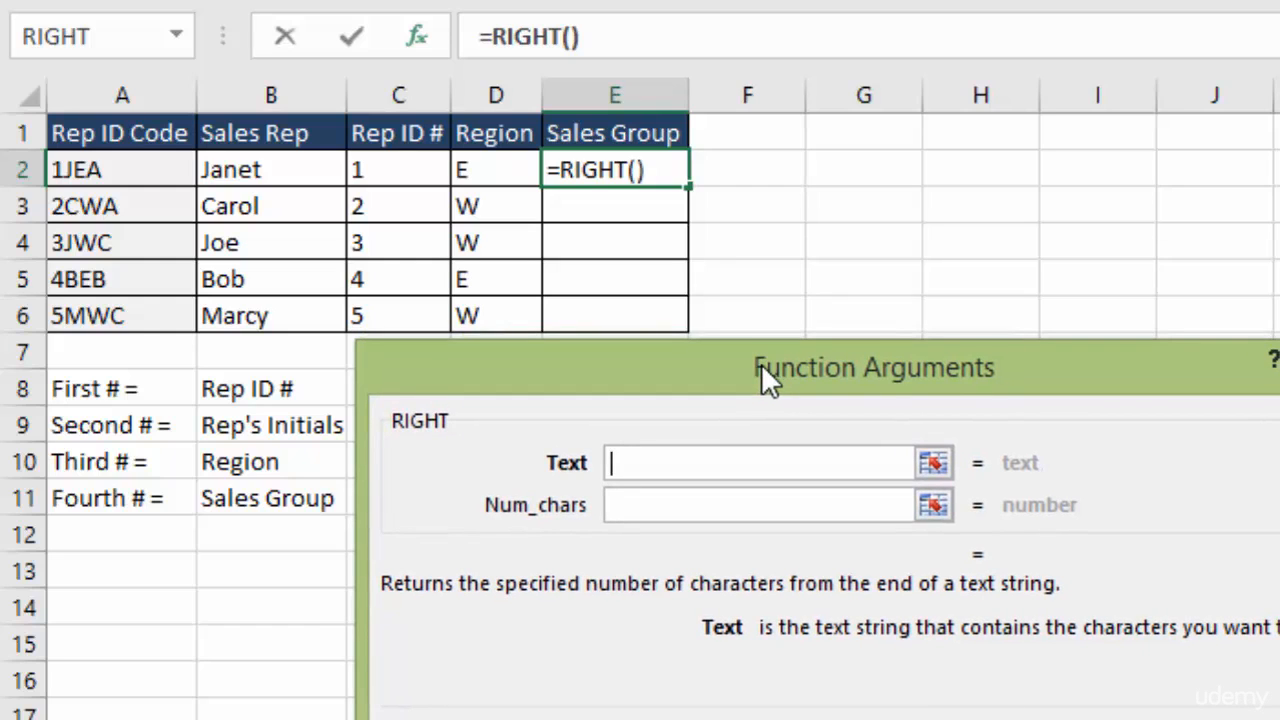
left_click(124, 171)
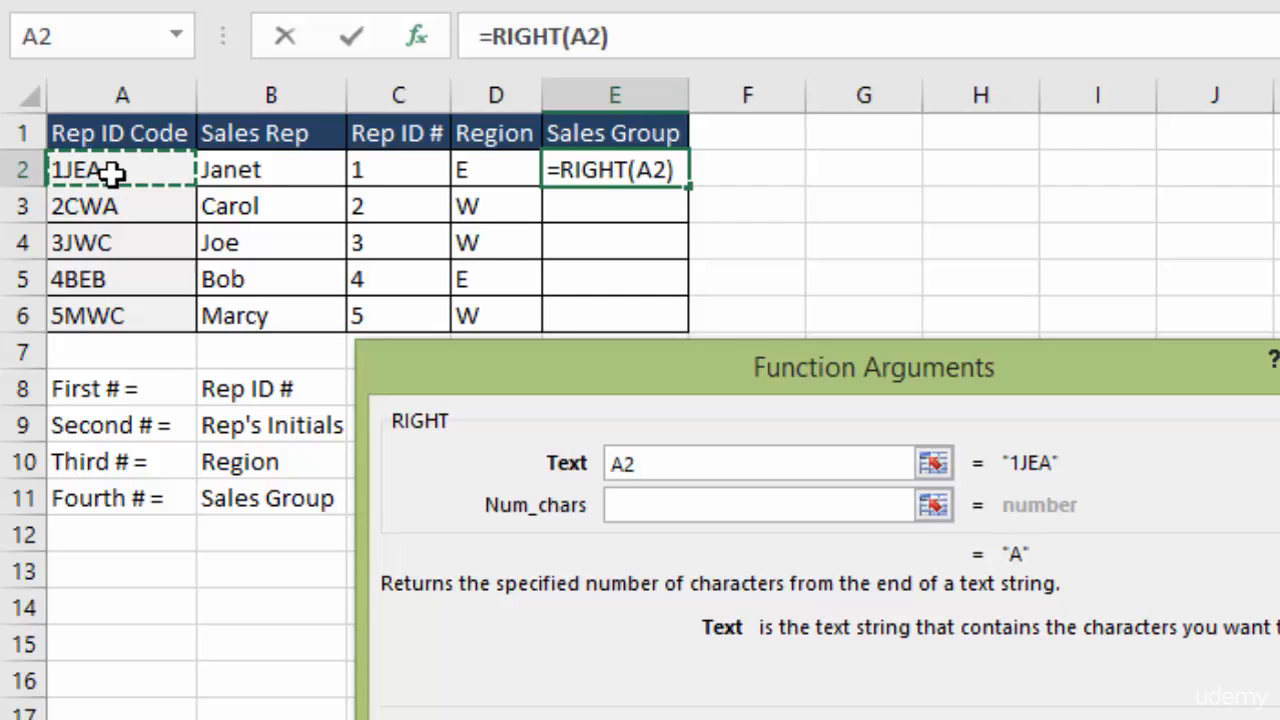
left_click(647, 504)
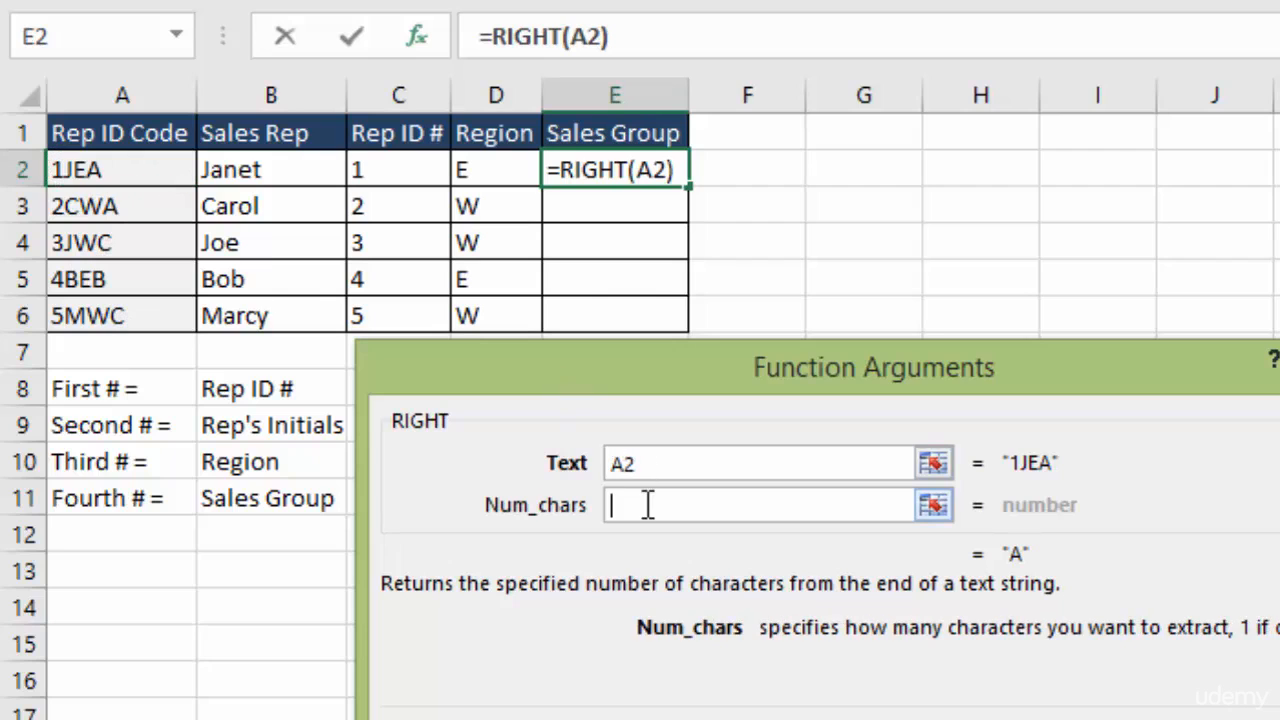
type("1")
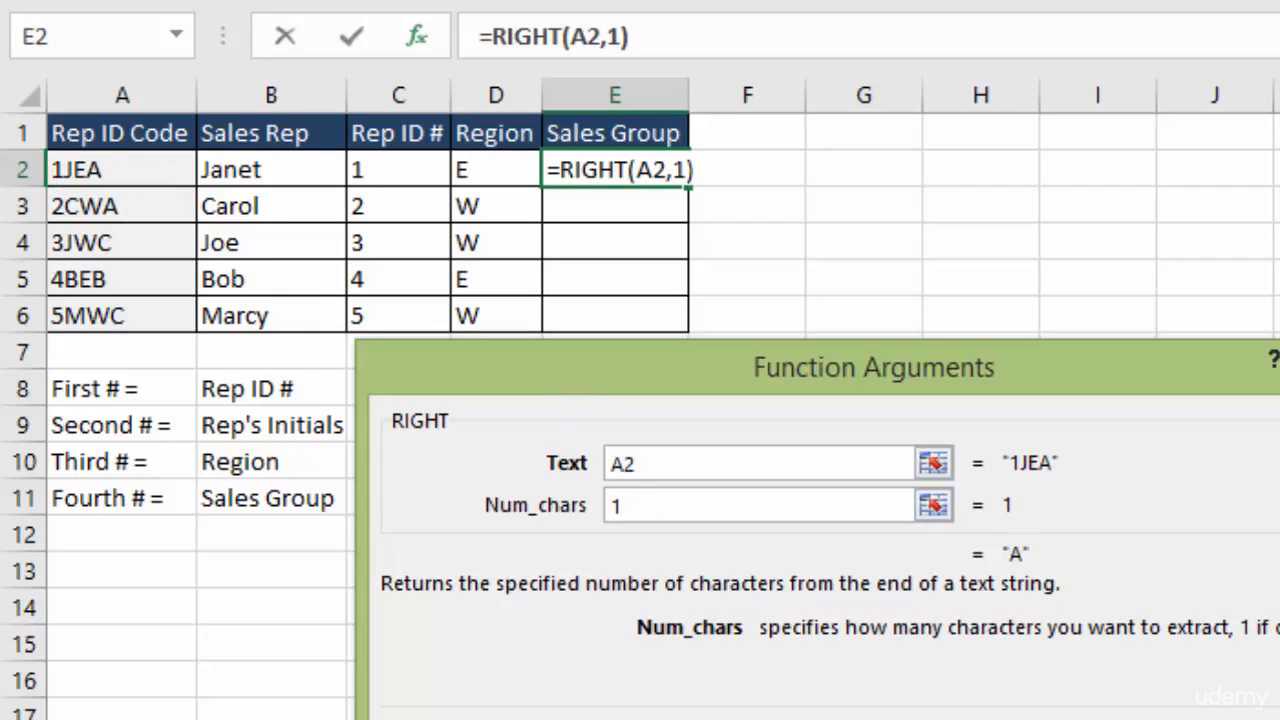
key("Return")
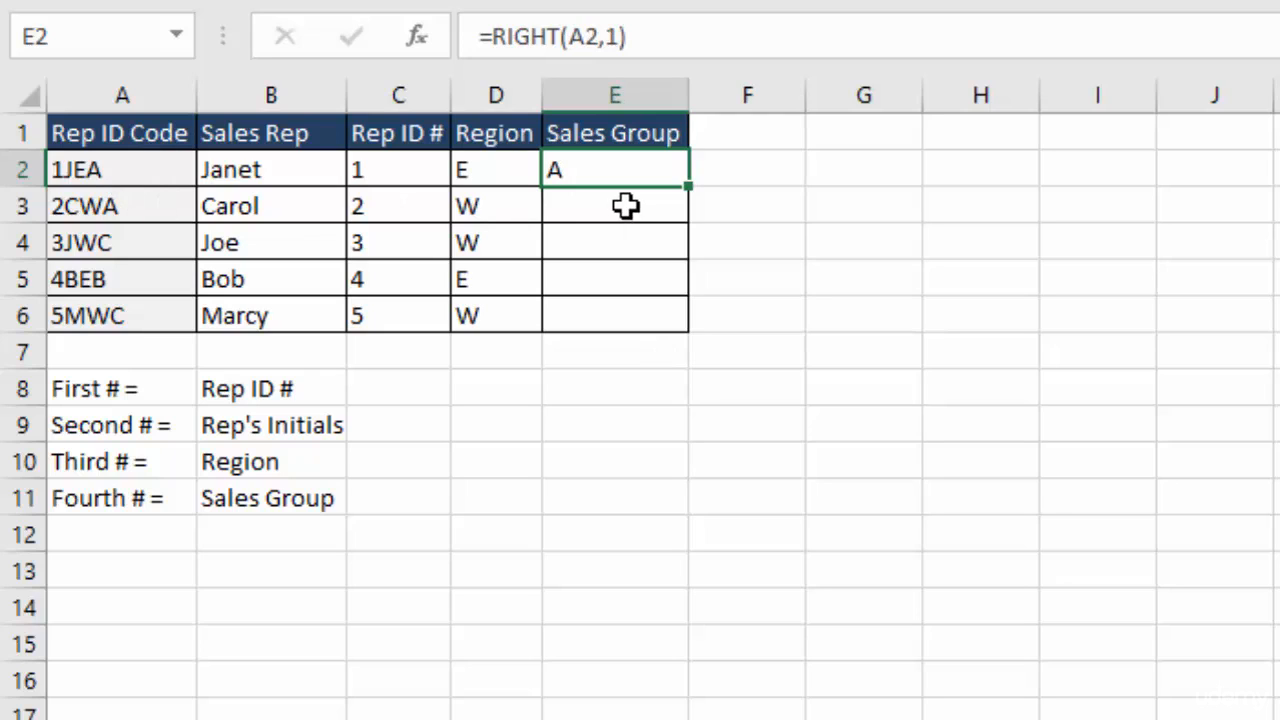
double_click(687, 185)
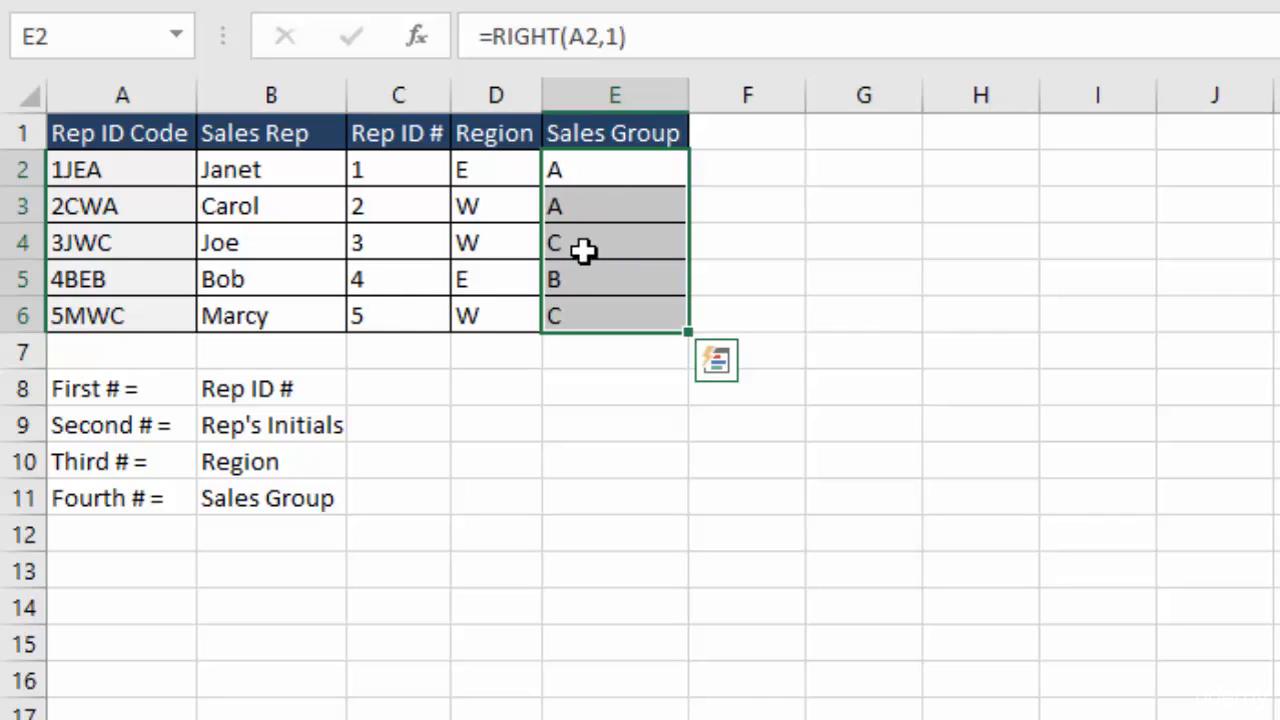
left_click(637, 438)
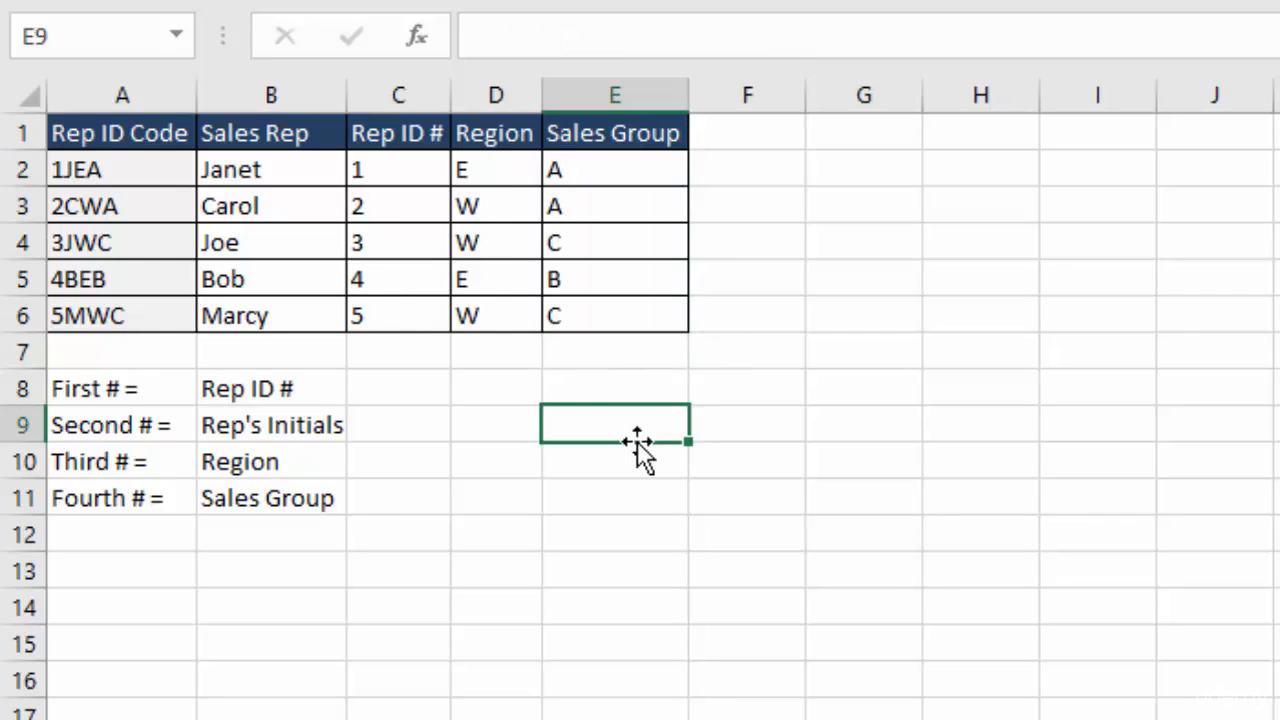